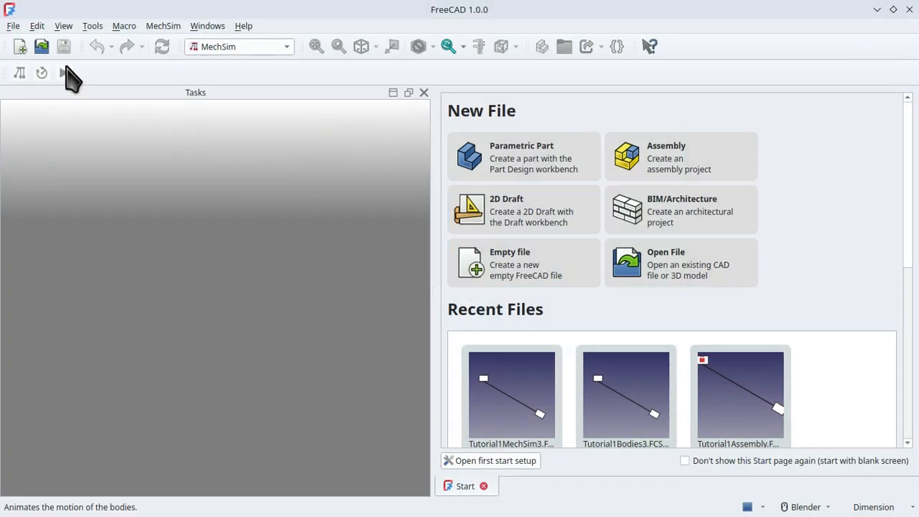
- Open the recently used file Tutorial1Assembly.FCStd
left_click(13, 26)
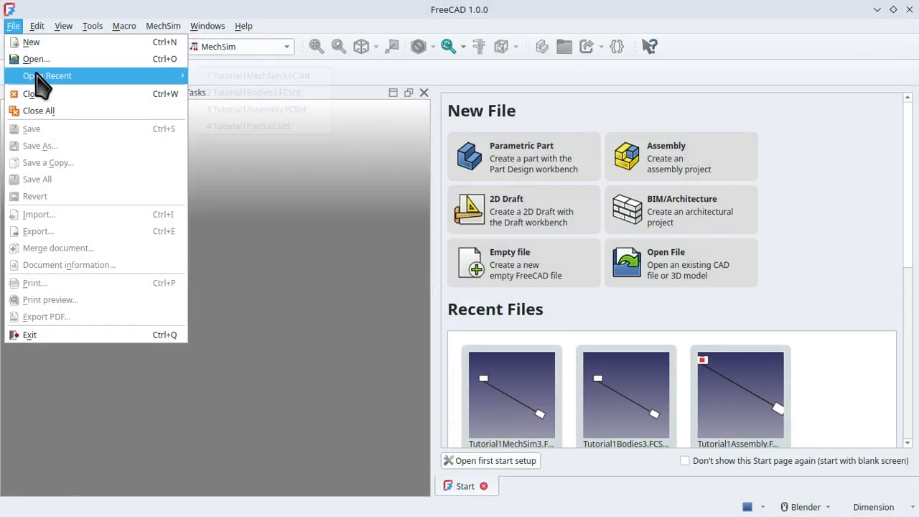
mouse_move(167, 78)
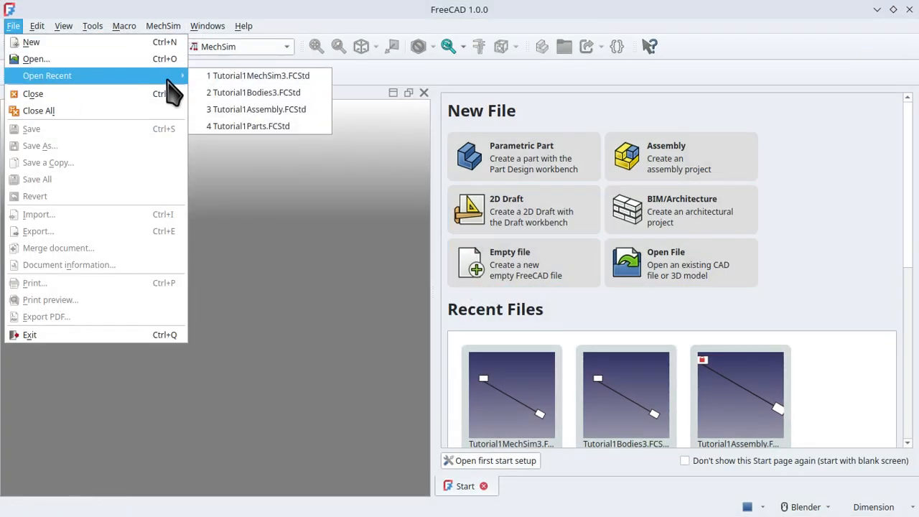
left_click(278, 113)
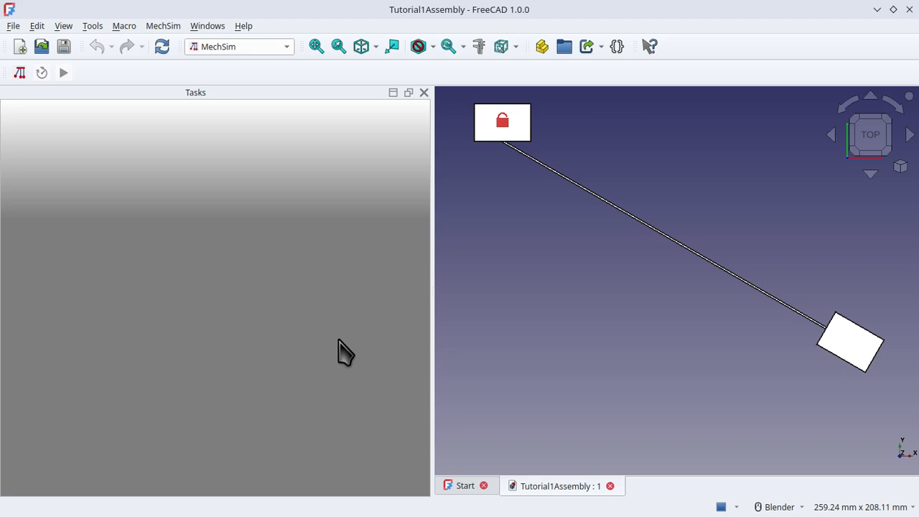
- Hide the Tasks display and show the document's Model tree in its place
left_click(424, 93)
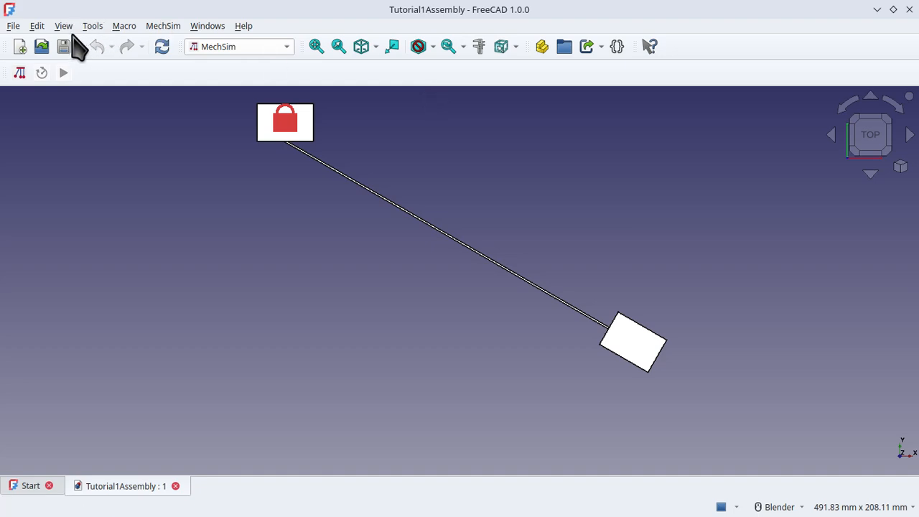
left_click(66, 28)
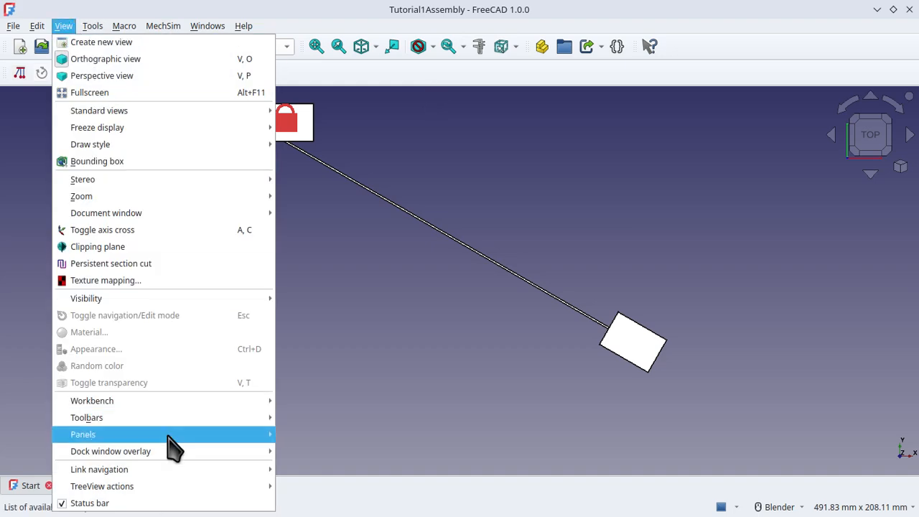
mouse_move(169, 436)
left_click(316, 469)
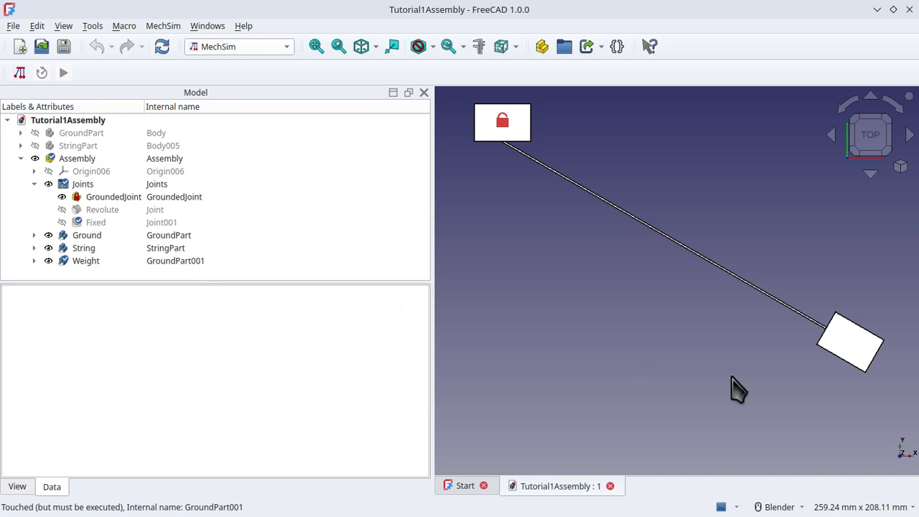
- Make a simple link group from the Ground part of the assembly
key("0")
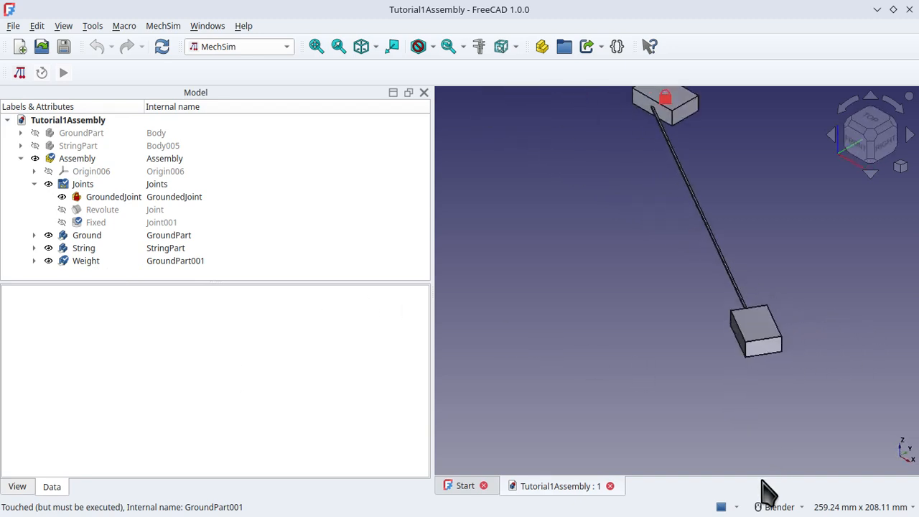
left_click(320, 44)
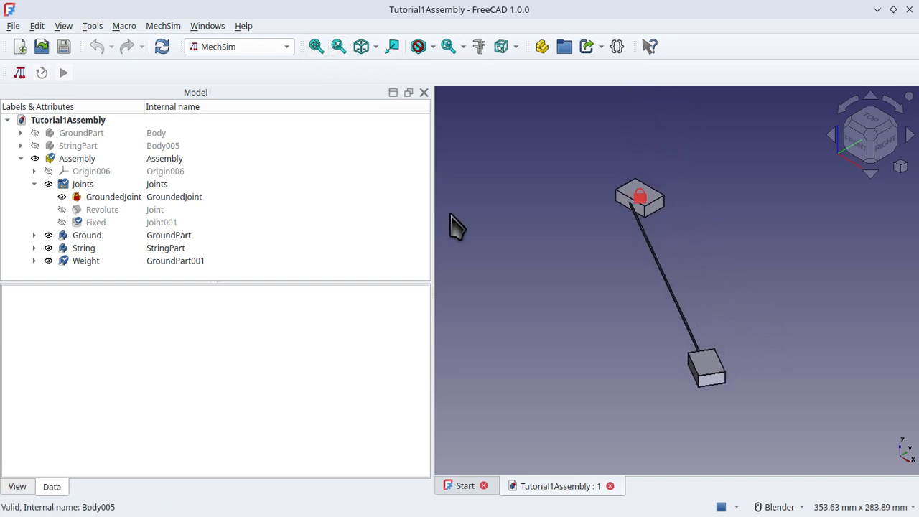
left_click(86, 237)
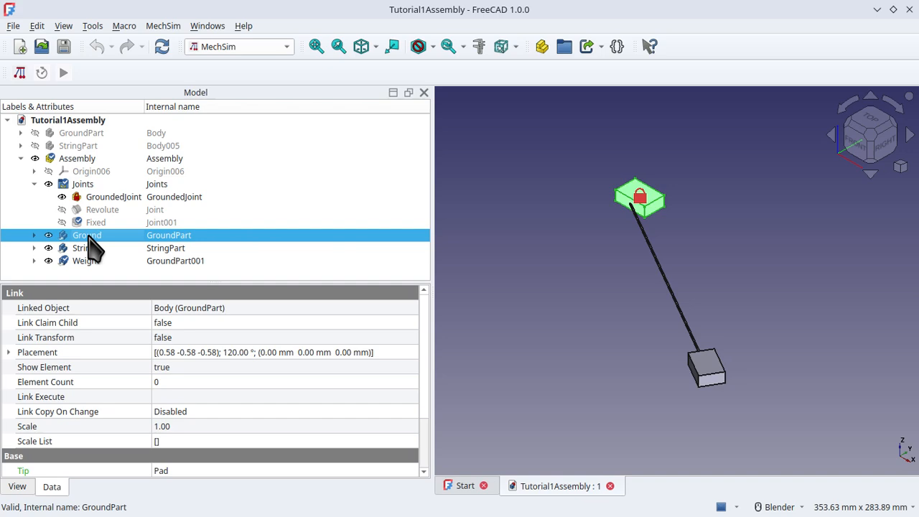
right_click(94, 247)
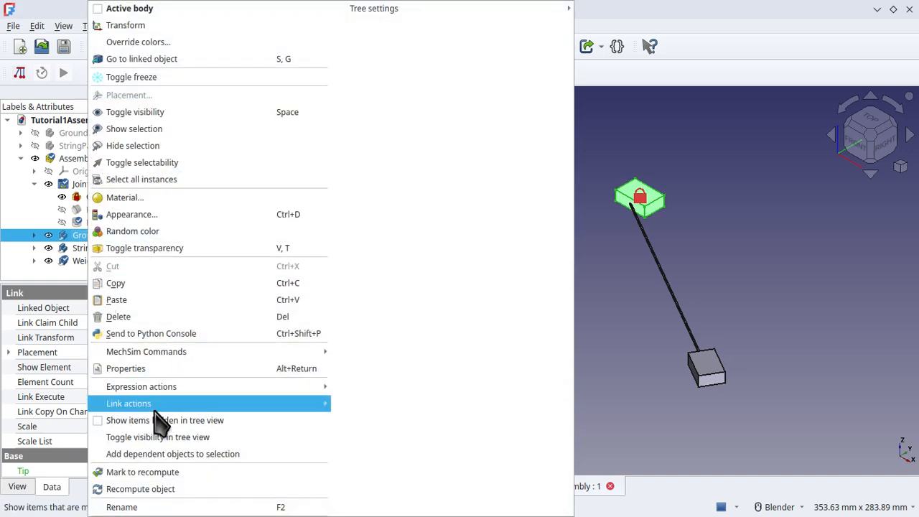
mouse_move(159, 410)
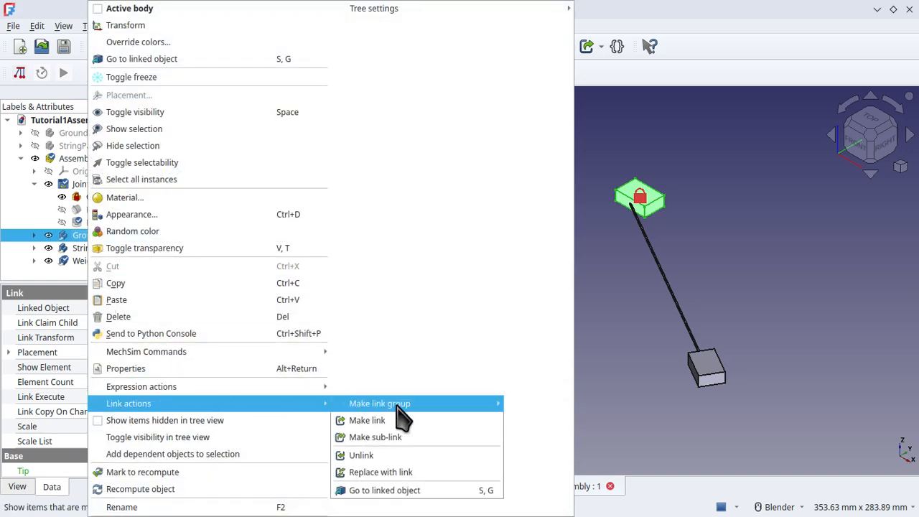
mouse_move(399, 413)
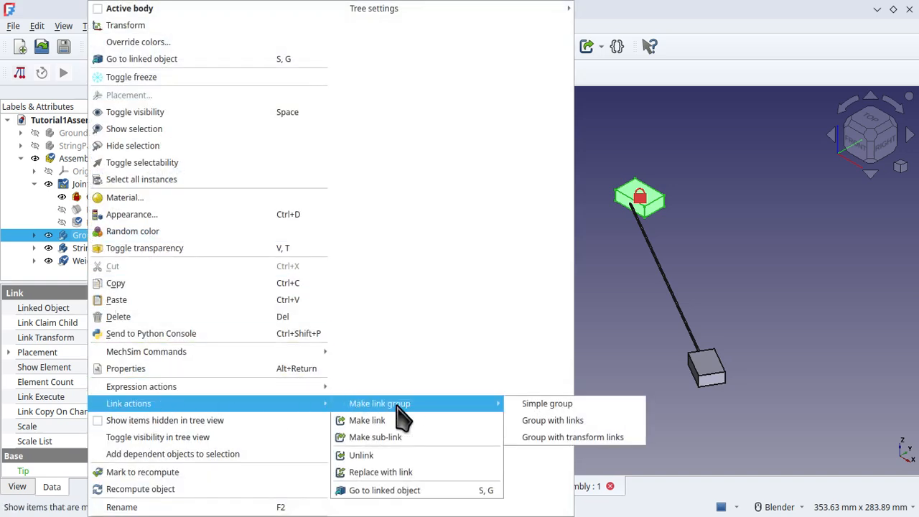
left_click(560, 405)
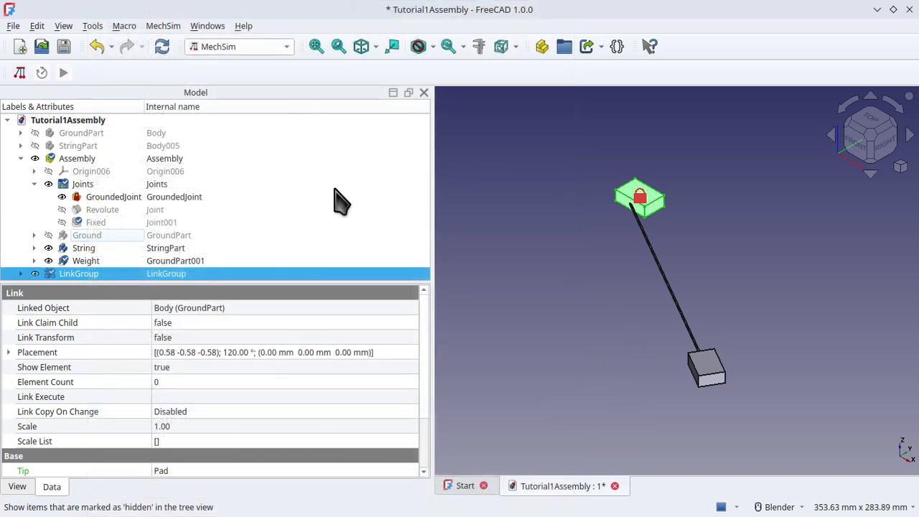
- Make a second simple link group that combines the String and Weight parts of the assembly
left_click(87, 251)
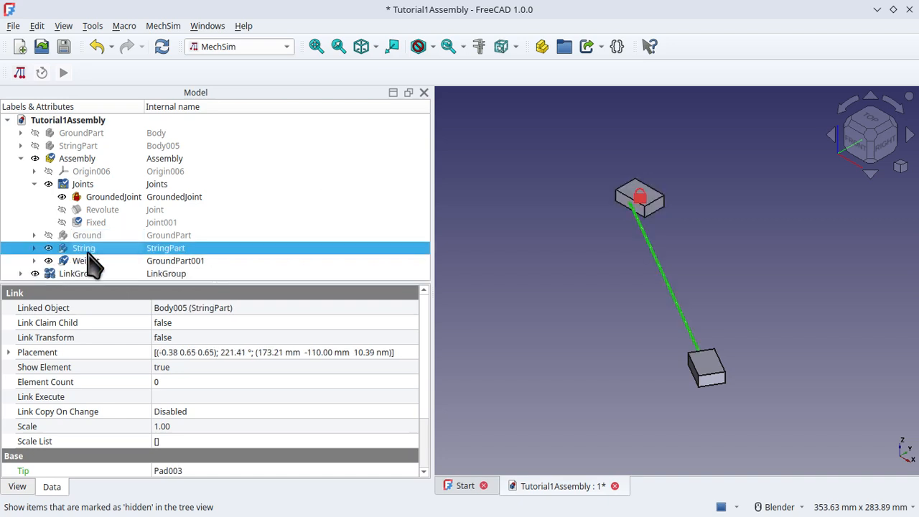
left_click(88, 259, "ctrl")
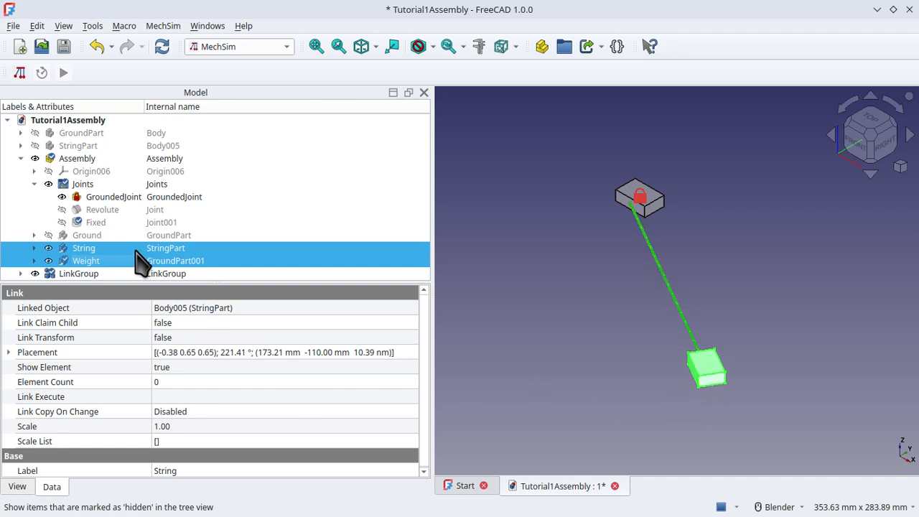
right_click(96, 253)
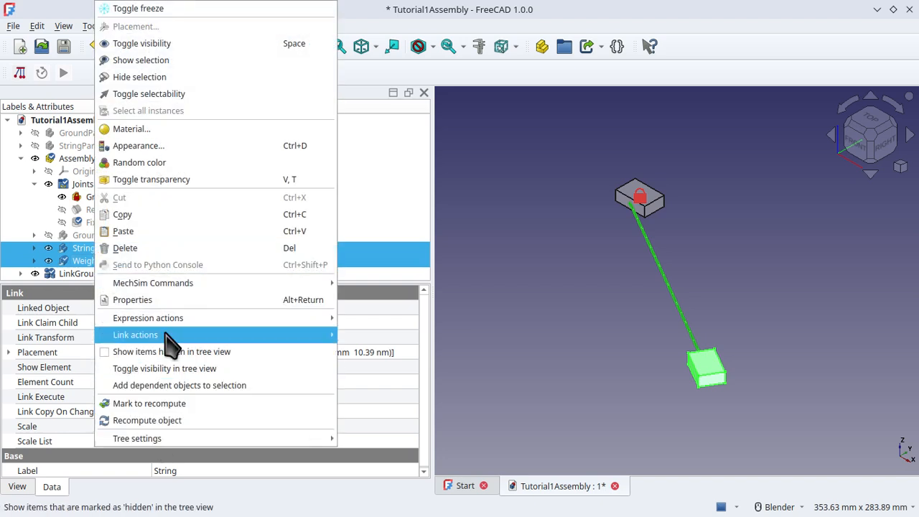
mouse_move(253, 338)
mouse_move(402, 336)
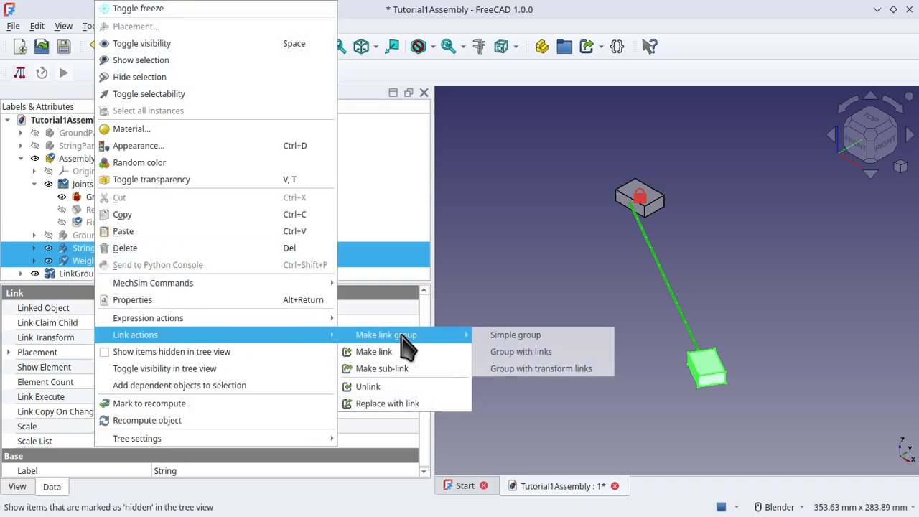
left_click(503, 336)
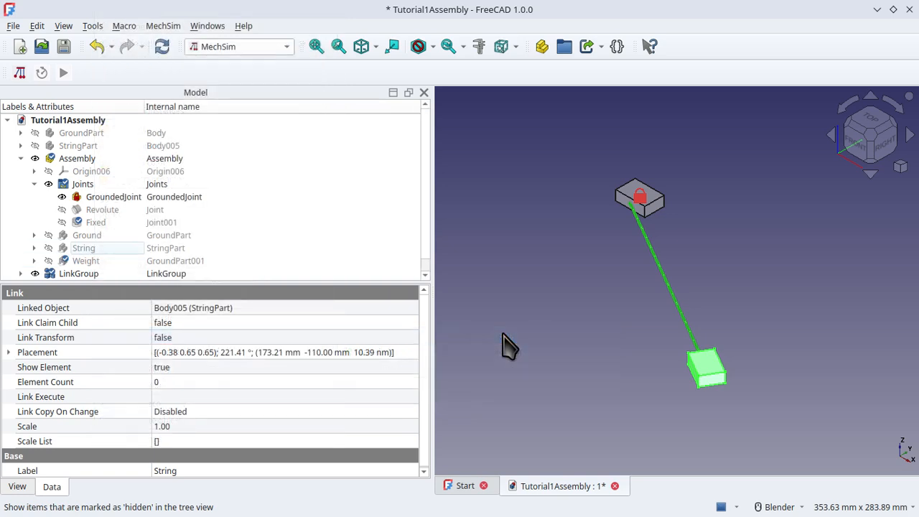
scroll(283, 224, "down", 1)
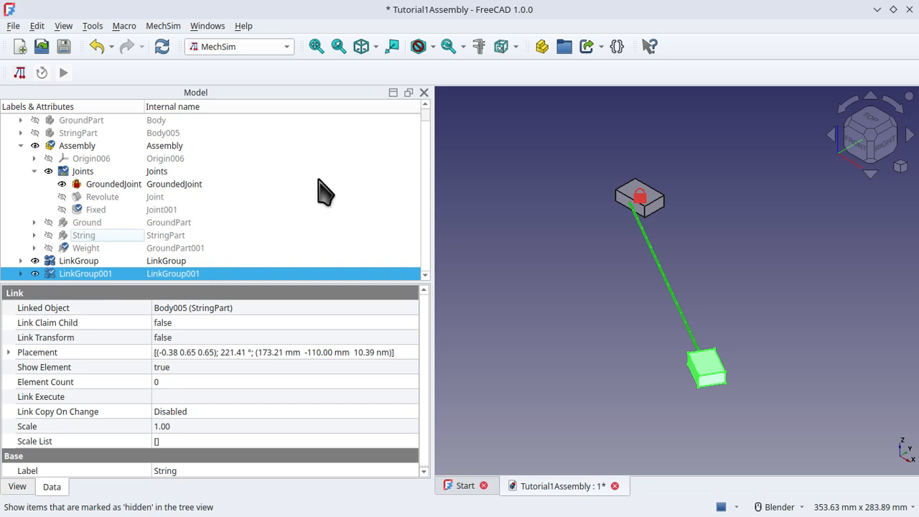
- Save the document under the new file name Tutorial1Bodies2.FCStd in the MechSim-Demo-Models folder
left_click(13, 26)
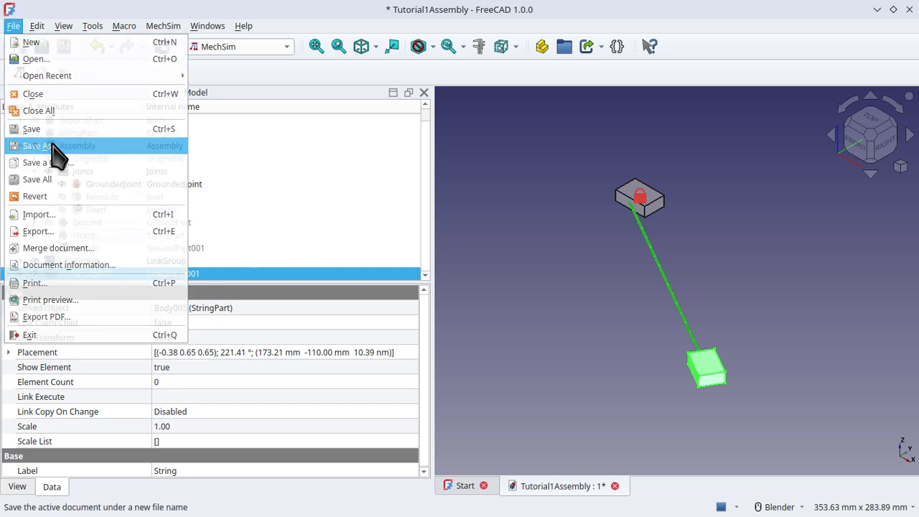
left_click(51, 145)
left_click(375, 345)
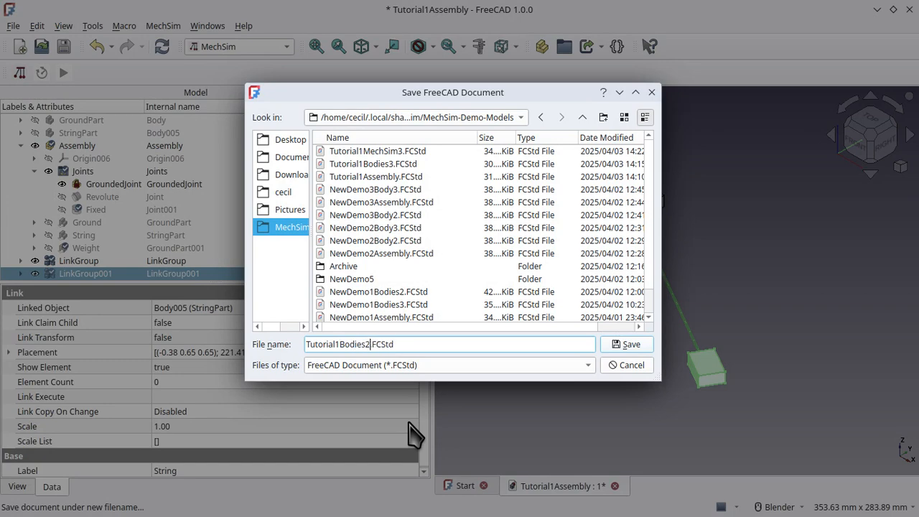
left_click(624, 344)
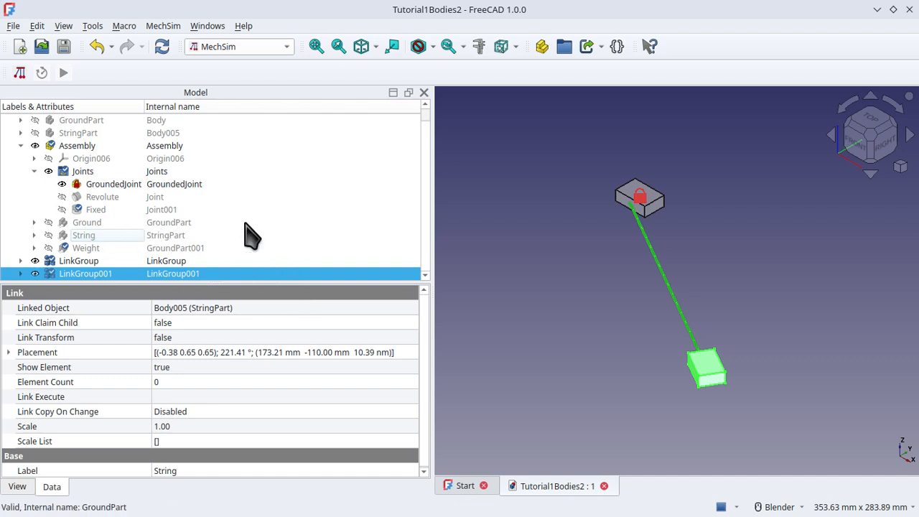
- Show the hidden properties of the link group containing Ground and create the simGlobal object for the simulation analysis
left_click(81, 262)
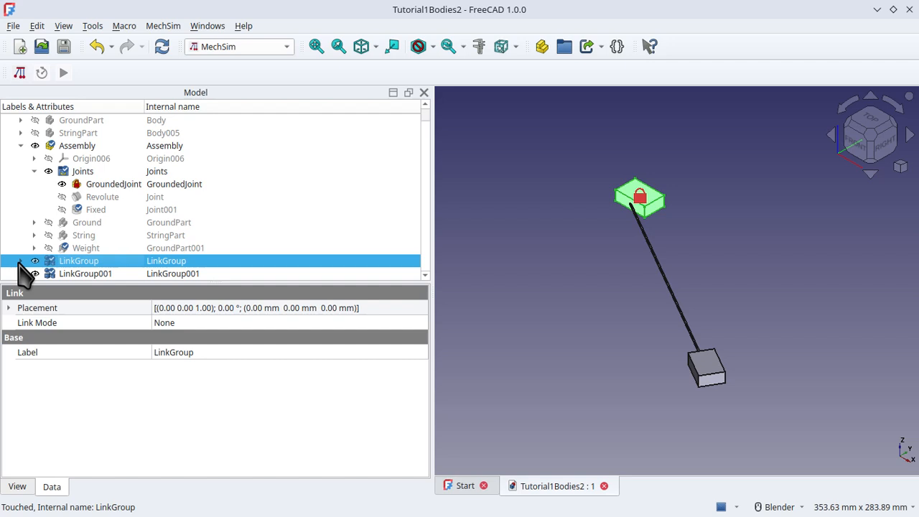
right_click(219, 294)
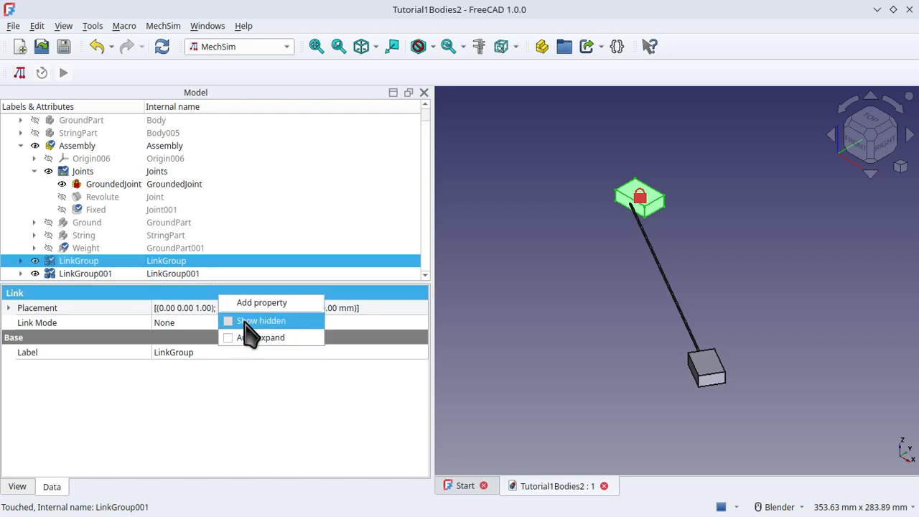
left_click(248, 321)
scroll(199, 384, "down", 2)
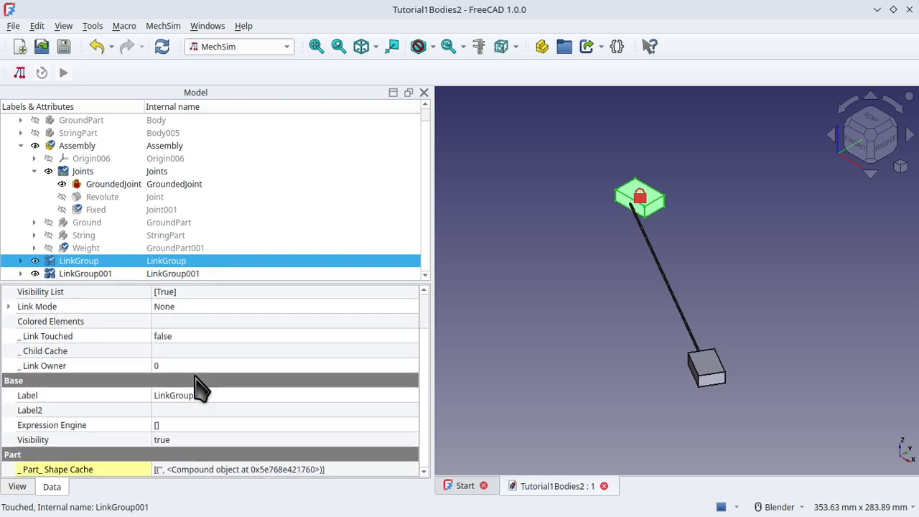
scroll(199, 387, "up", 1)
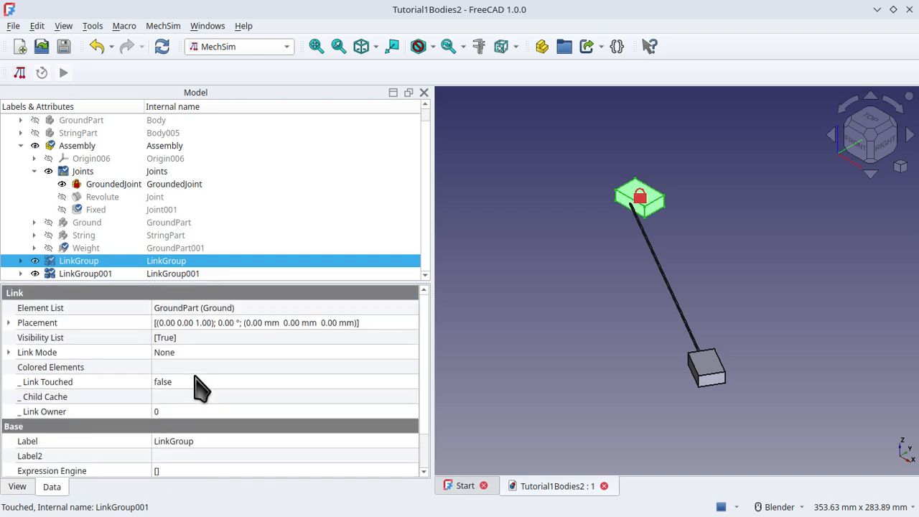
scroll(212, 384, "down", 1)
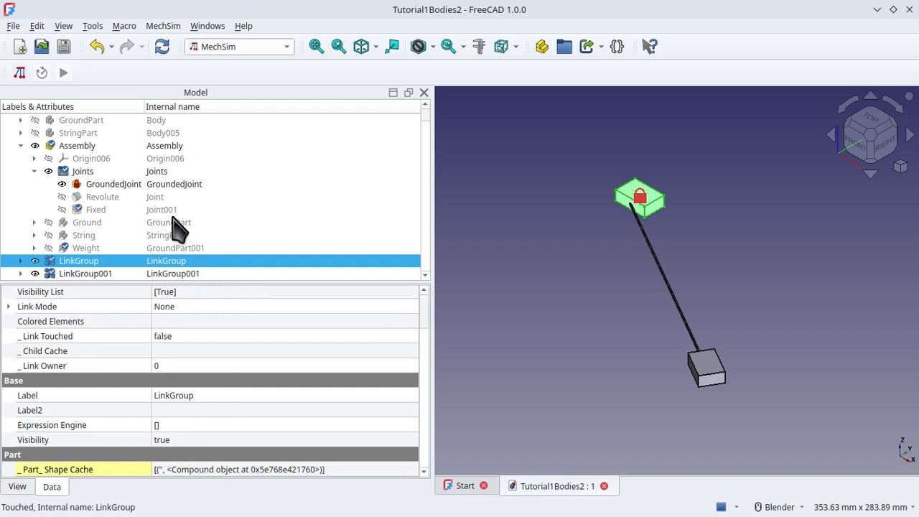
left_click(19, 74)
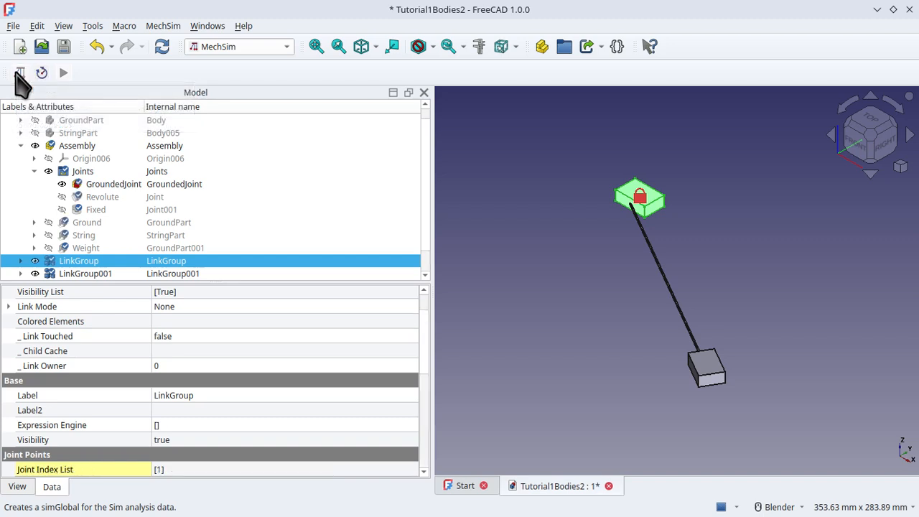
- Examine the Joint Points, X Y Z Phi and linked Body properties of the link group containing Ground
scroll(261, 416, "down", 3)
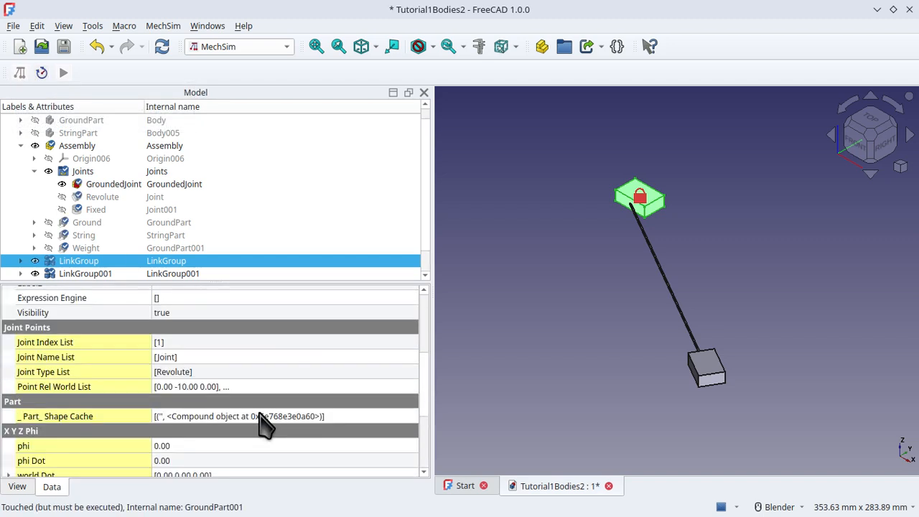
scroll(263, 424, "down", 1)
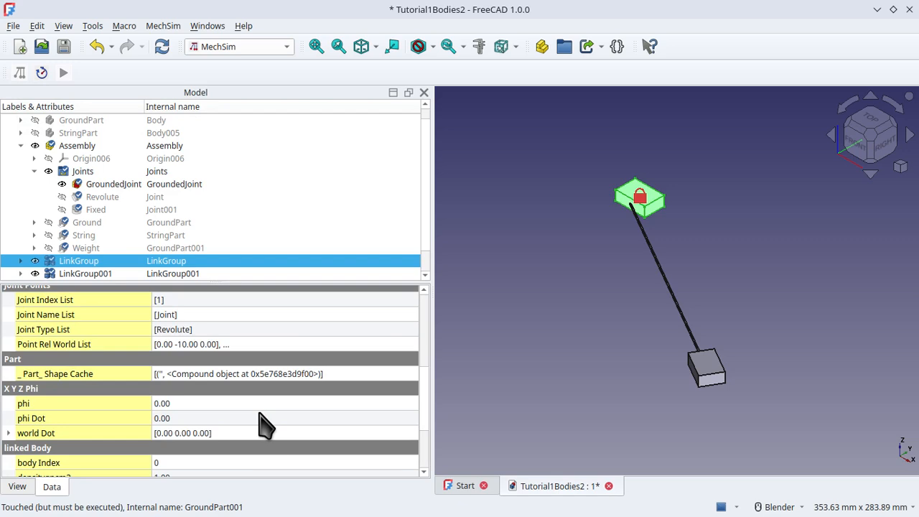
scroll(262, 425, "up", 5)
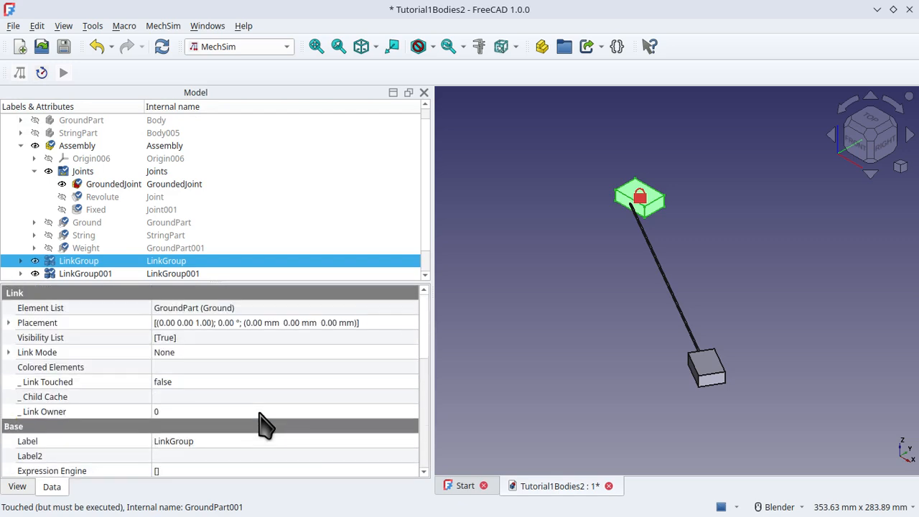
scroll(217, 370, "down", 6)
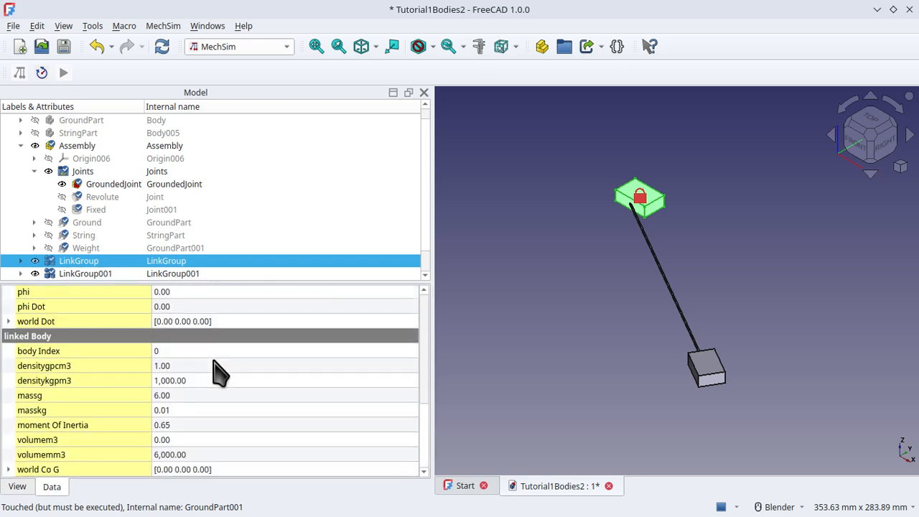
scroll(225, 364, "up", 2)
scroll(228, 364, "up", 1)
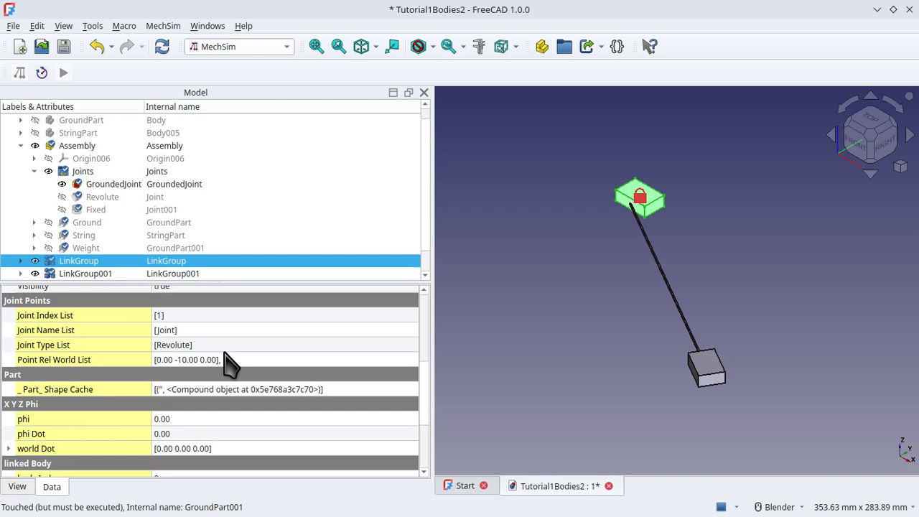
scroll(228, 365, "down", 3)
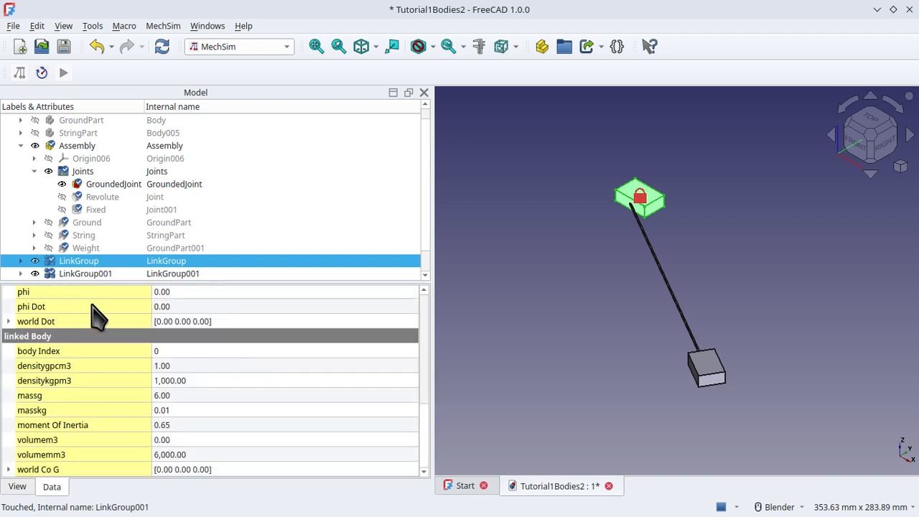
scroll(225, 383, "up", 2)
scroll(227, 382, "up", 2)
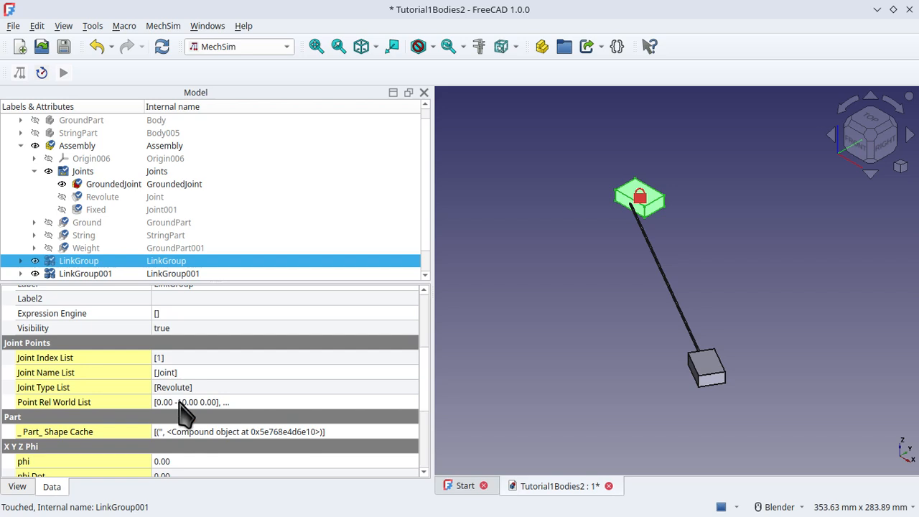
- Examine the Bodies and constraints, Joint and Joint Connector properties of the Revolute joint
left_click(103, 198)
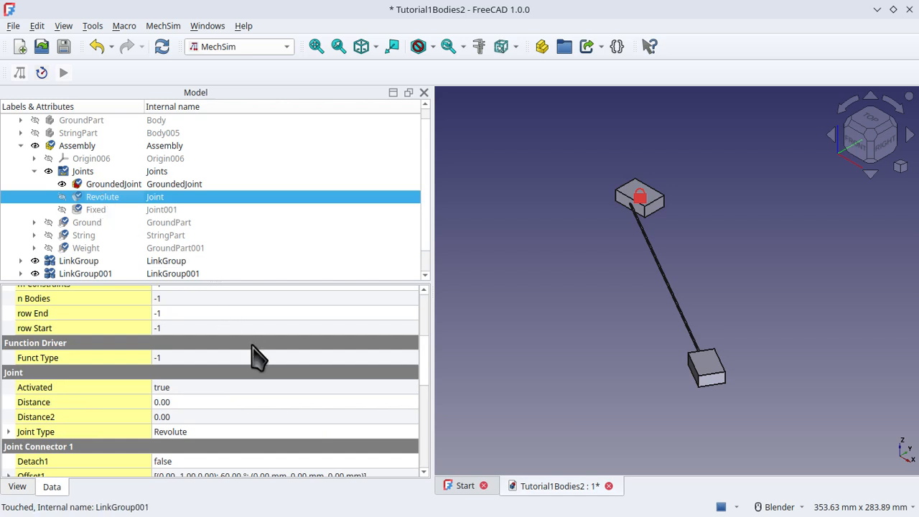
scroll(253, 408, "up", 4)
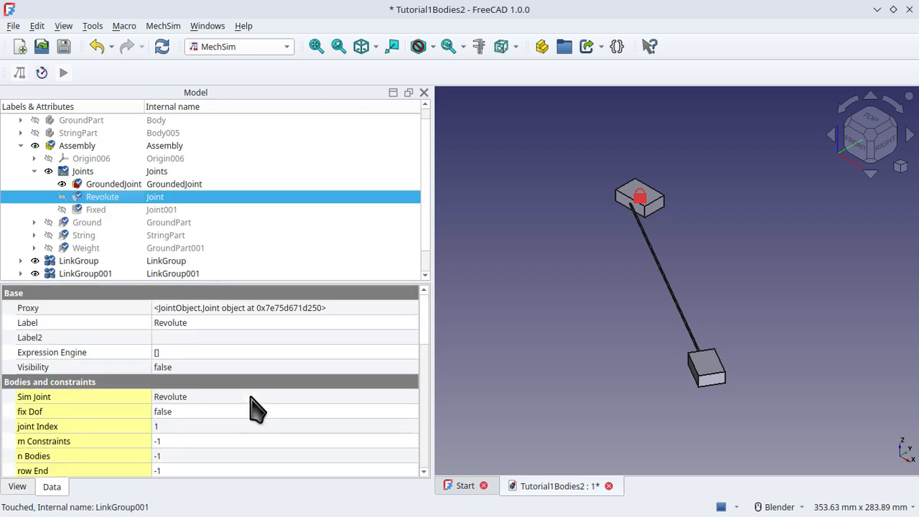
scroll(255, 408, "down", 6)
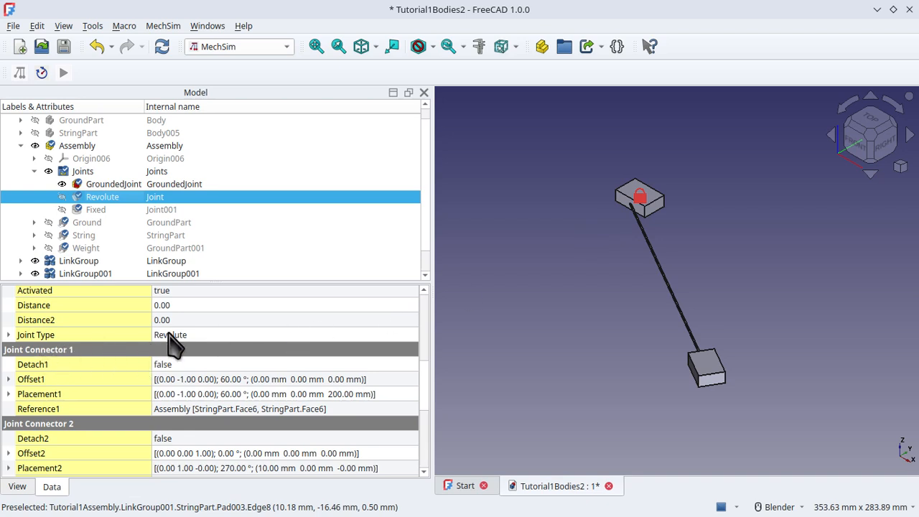
scroll(284, 351, "up", 2)
scroll(285, 349, "up", 2)
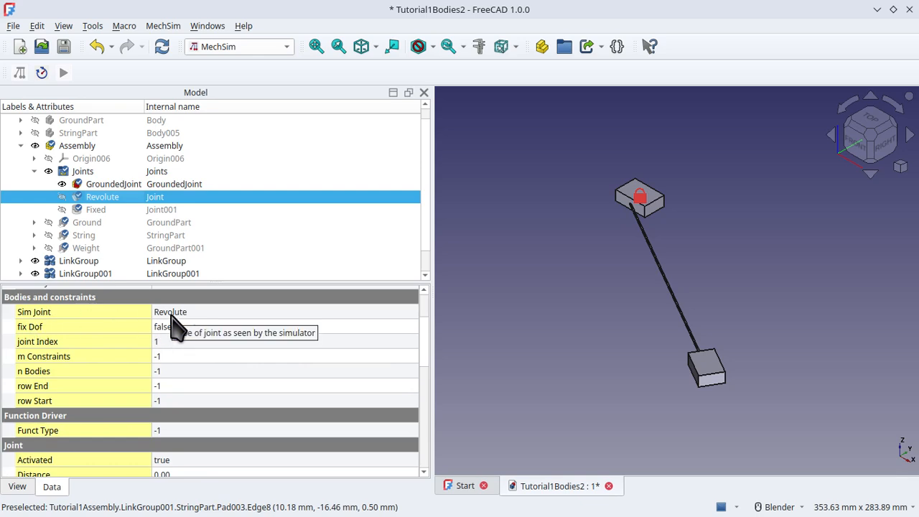
- Examine the Sim Joint, Joint Type and connector properties of the Fixed joint
left_click(94, 208)
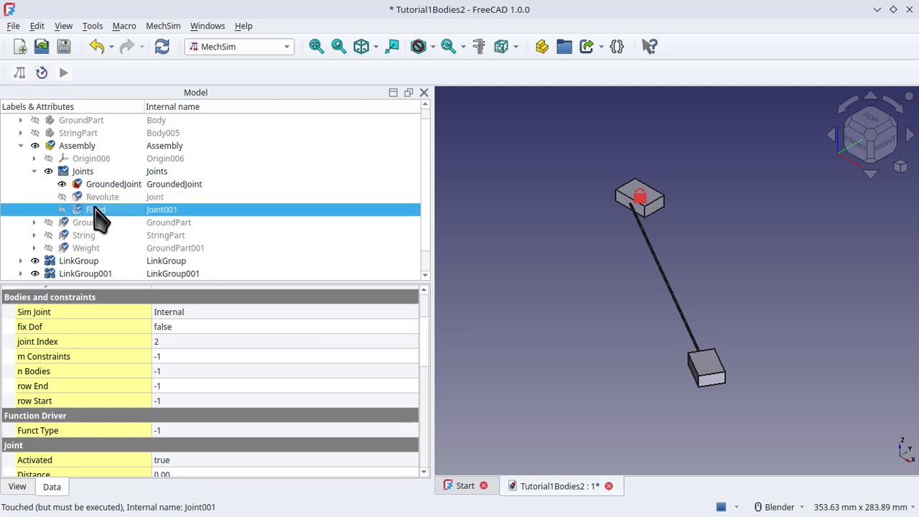
scroll(256, 351, "down", 4)
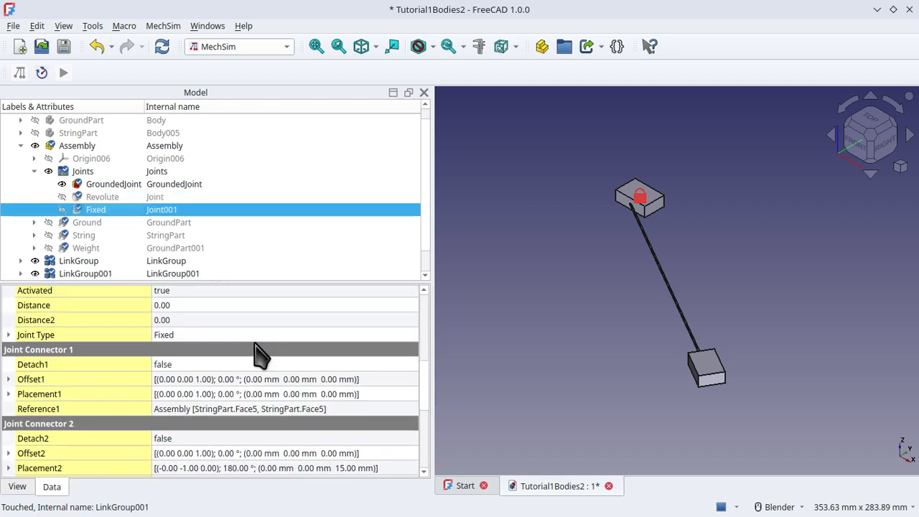
scroll(261, 354, "up", 1)
scroll(260, 353, "up", 1)
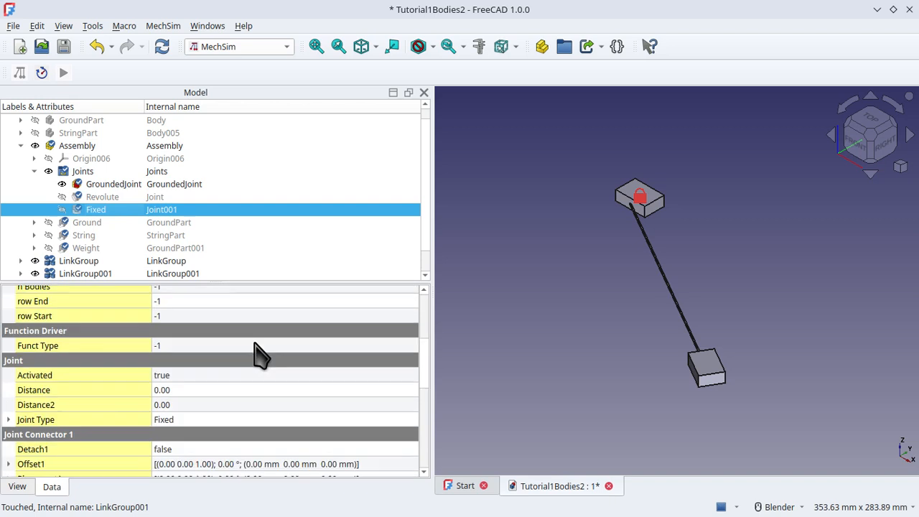
scroll(260, 354, "down", 1)
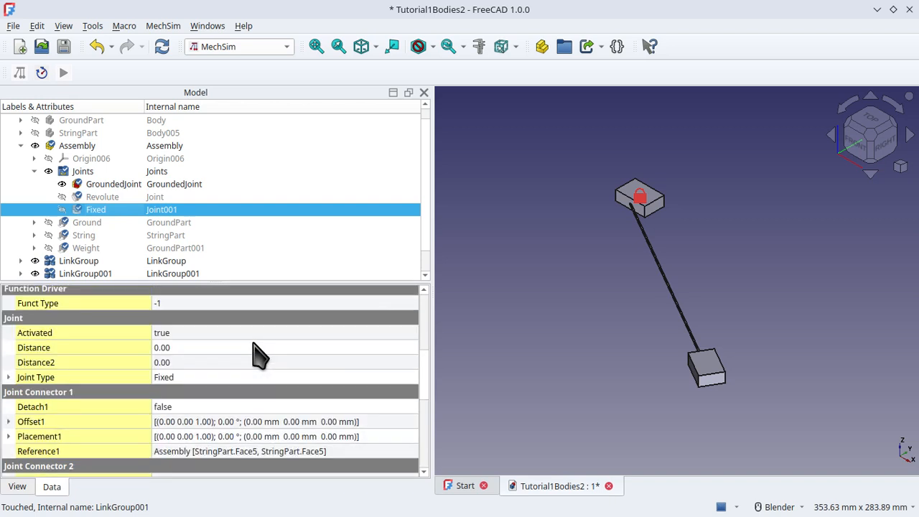
scroll(260, 354, "up", 1)
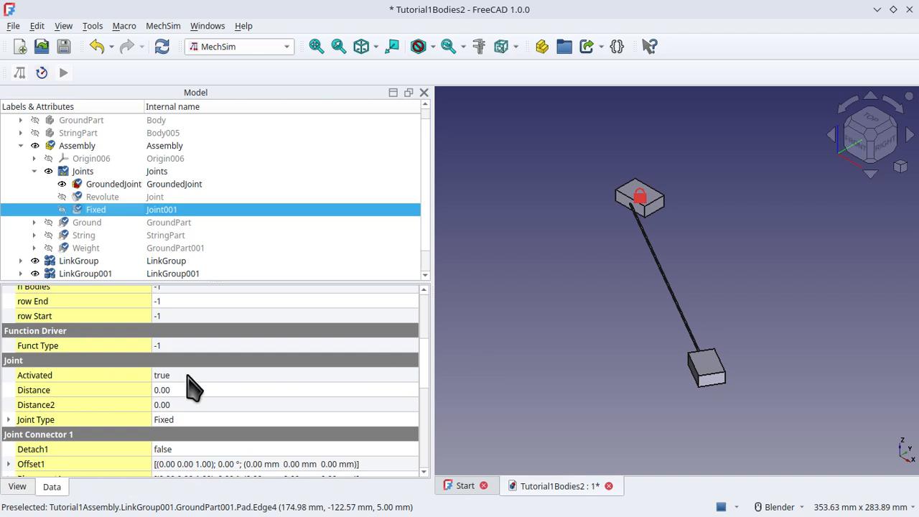
scroll(192, 384, "up", 3)
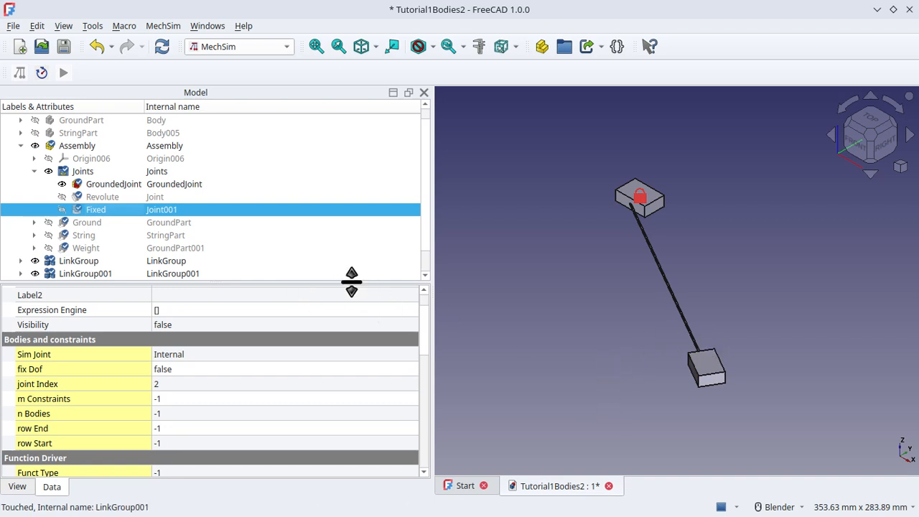
- Enlarge the model tree and save the document under the new file name Tutorial1MEchSim2.FCStd in the MechSim-Demo-Models folder
left_click_drag(331, 282, 338, 463)
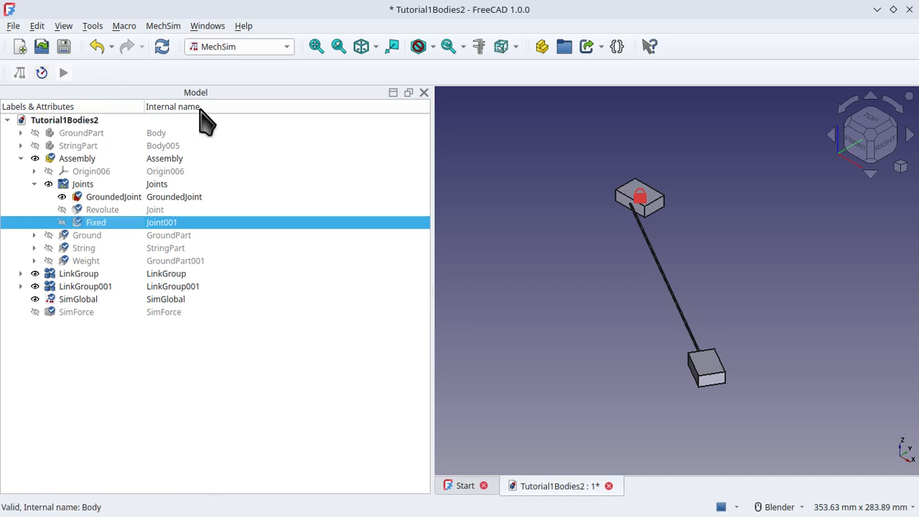
left_click(13, 26)
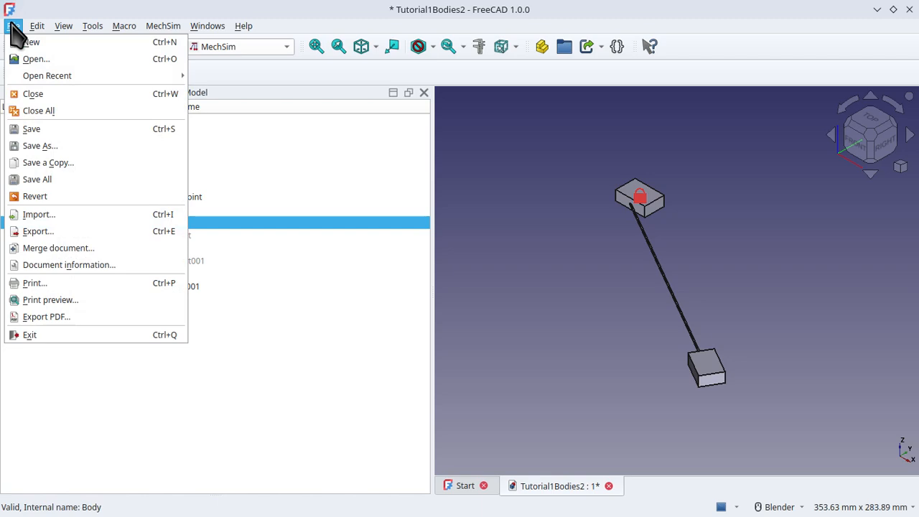
left_click(62, 147)
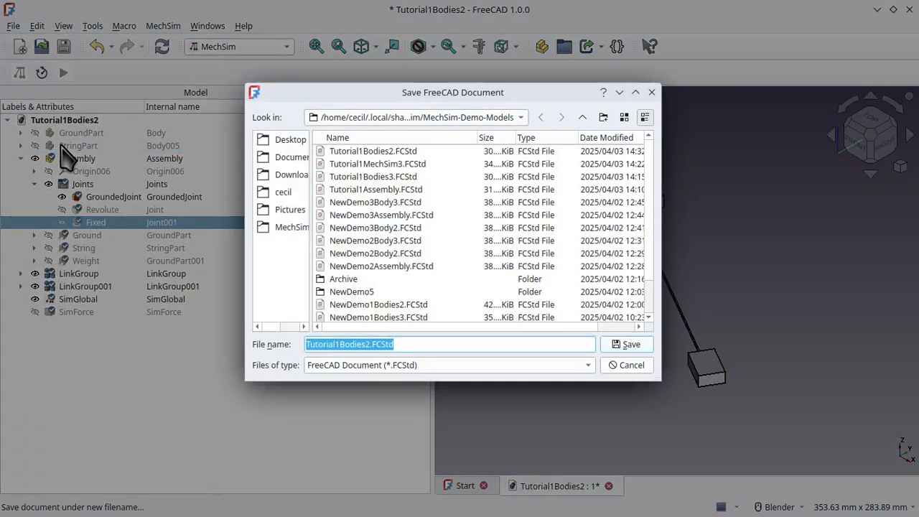
left_click(369, 345)
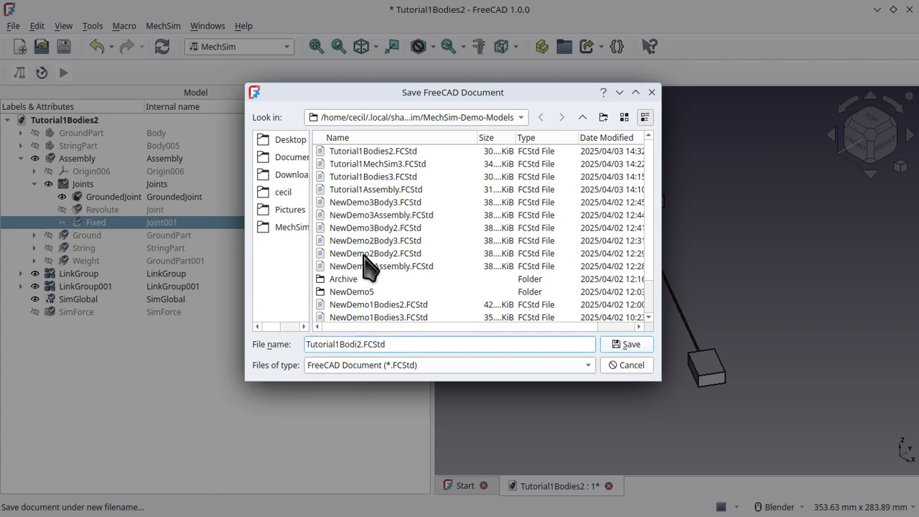
scroll(368, 267, "down", 1)
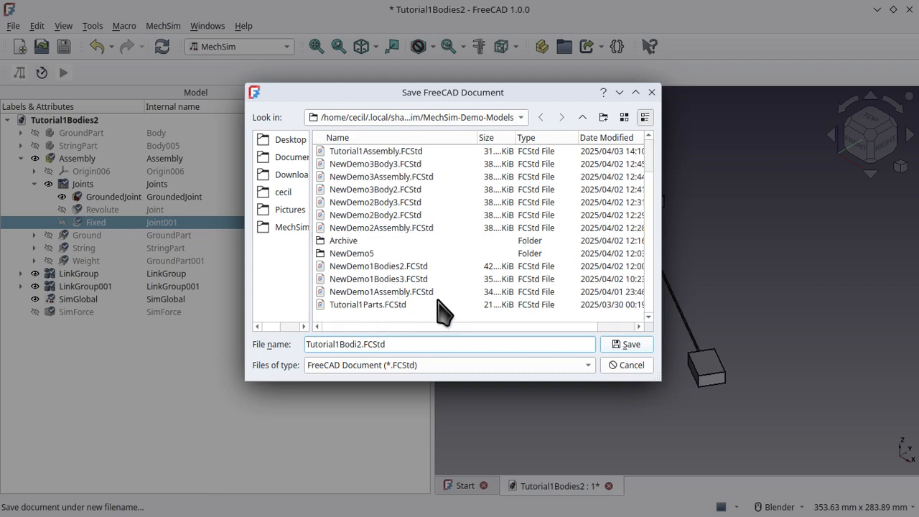
key("BackSpace")
key("BackSpace")
key("BackSpace")
key("BackSpace")
key("BackSpace")
key("BackSpace")
scroll(393, 209, "up", 1)
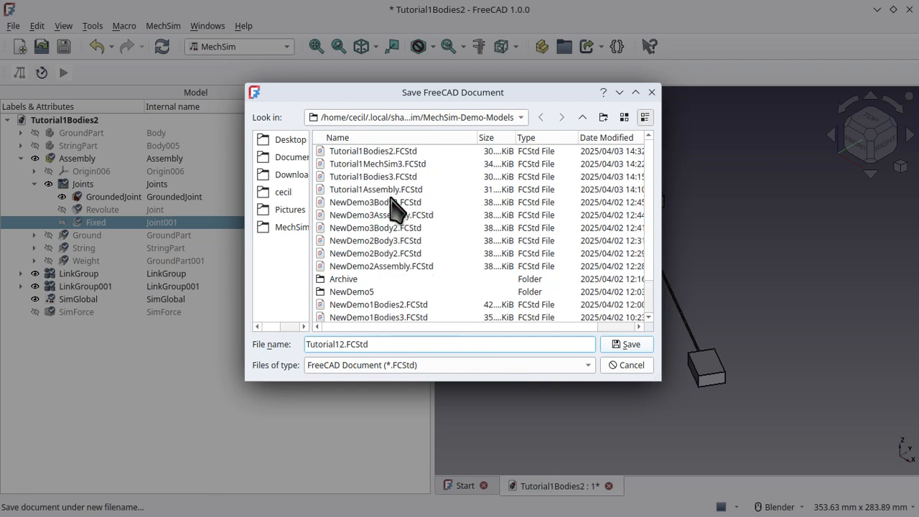
scroll(450, 177, "down", 1)
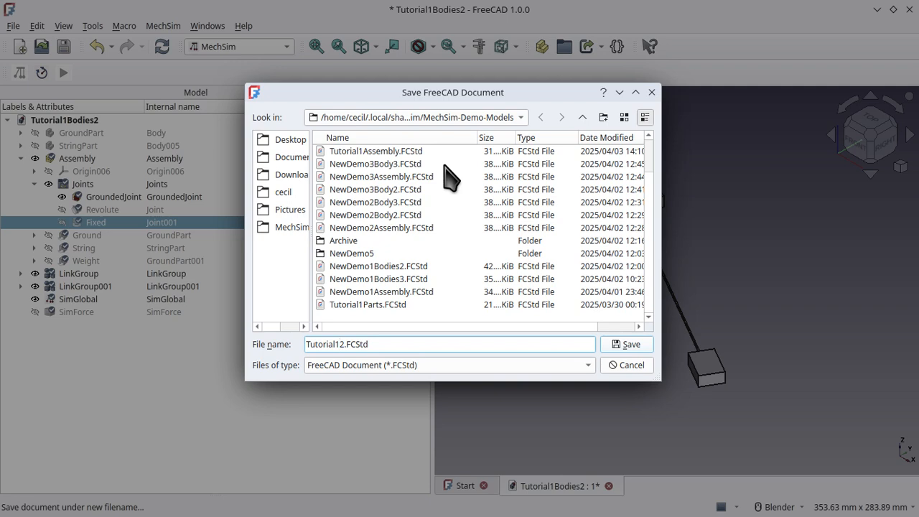
type("MEchSim")
left_click(623, 345)
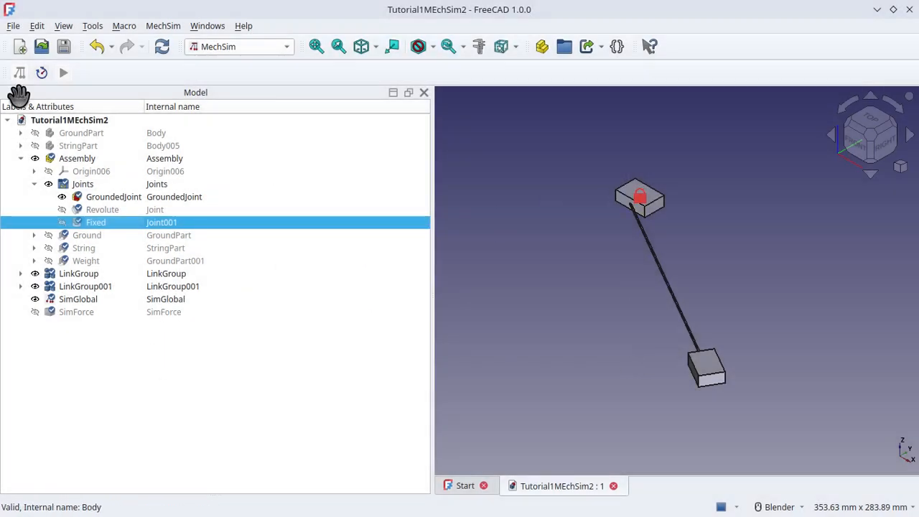
- Solve the simulation with time length 10.010 s, time step 0.00100 s, maximum accuracy, animation-only output off and results file name Tutorial1Bodies2
left_click(41, 72)
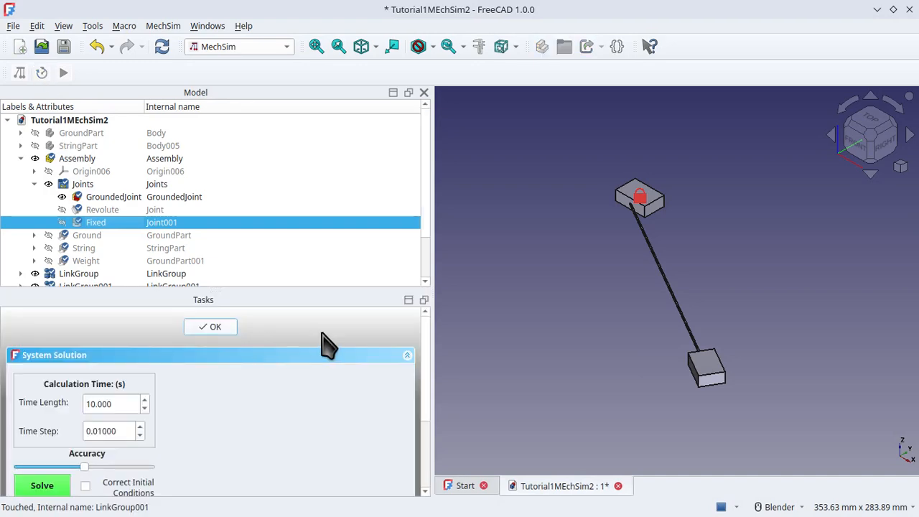
left_click(423, 93)
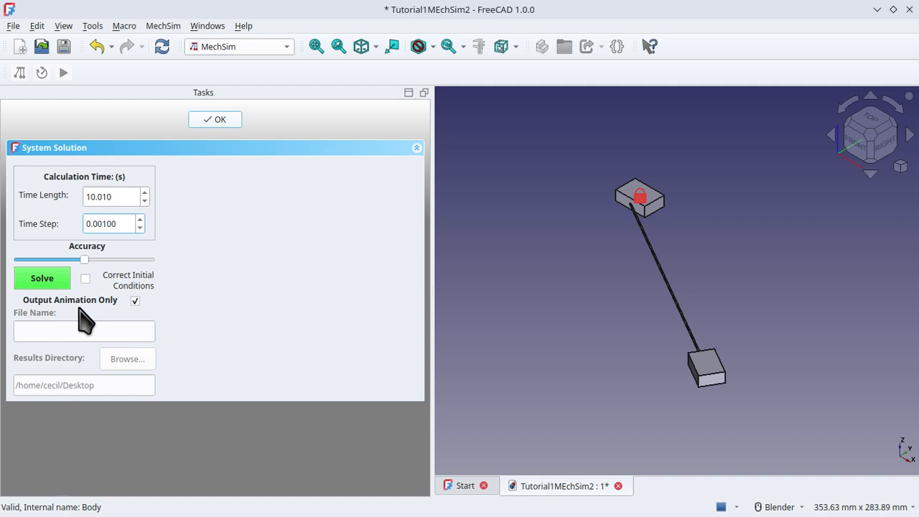
left_click(135, 301)
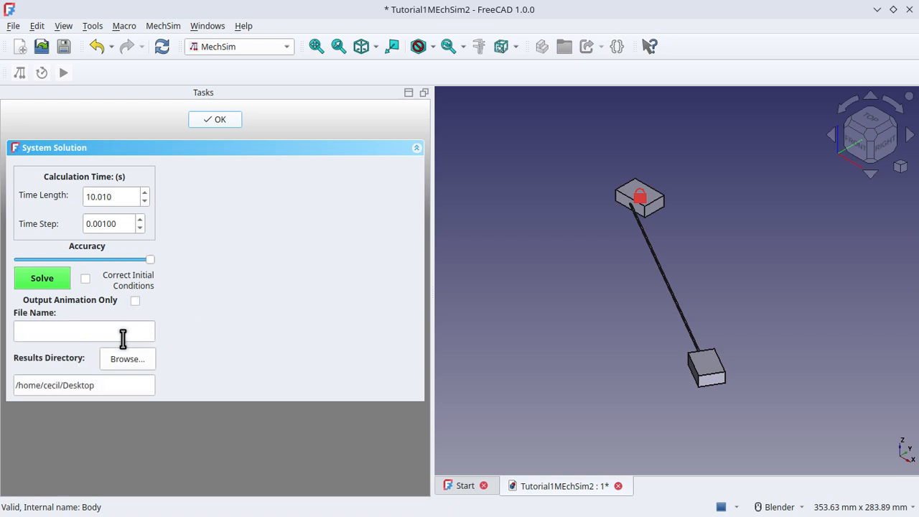
left_click(129, 331)
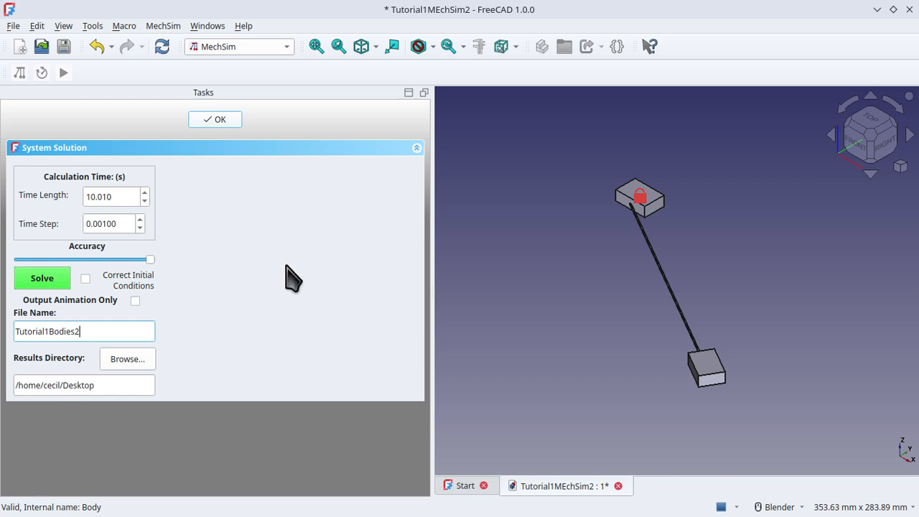
left_click(39, 277)
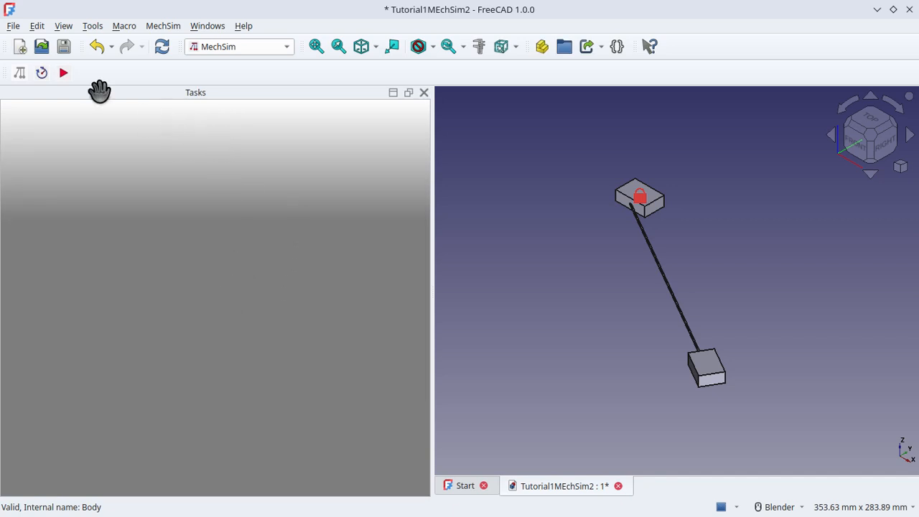
- Play the looping animation of the solved pendulum motion, raise the play speed to 8.00 and stop it
left_click(63, 74)
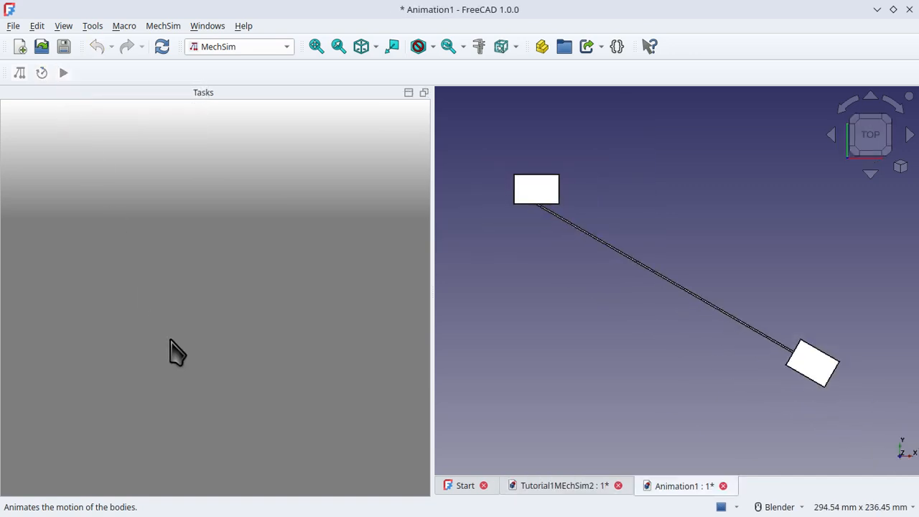
left_click(30, 177)
left_click(132, 198)
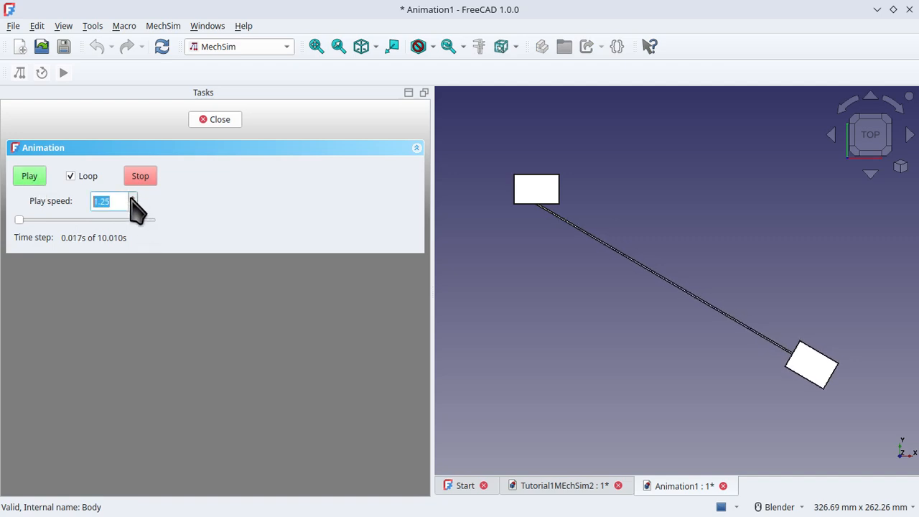
left_click(132, 197)
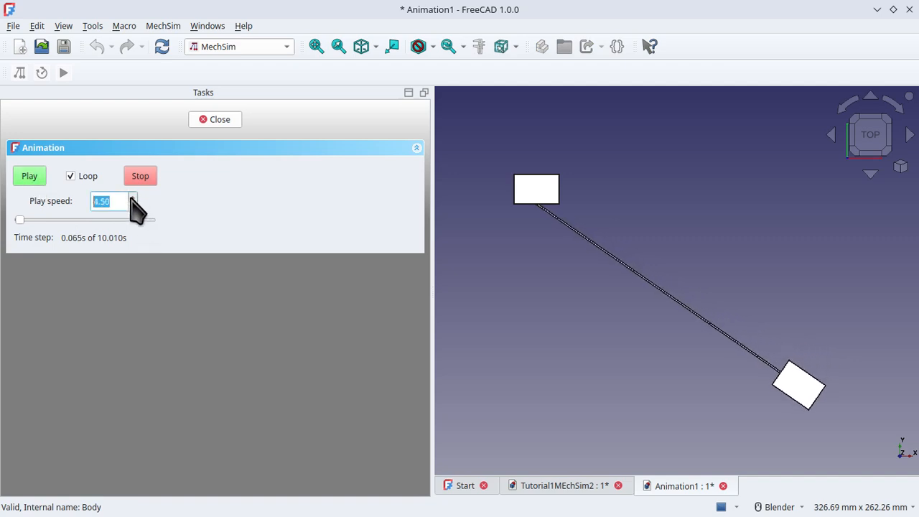
left_click(133, 198)
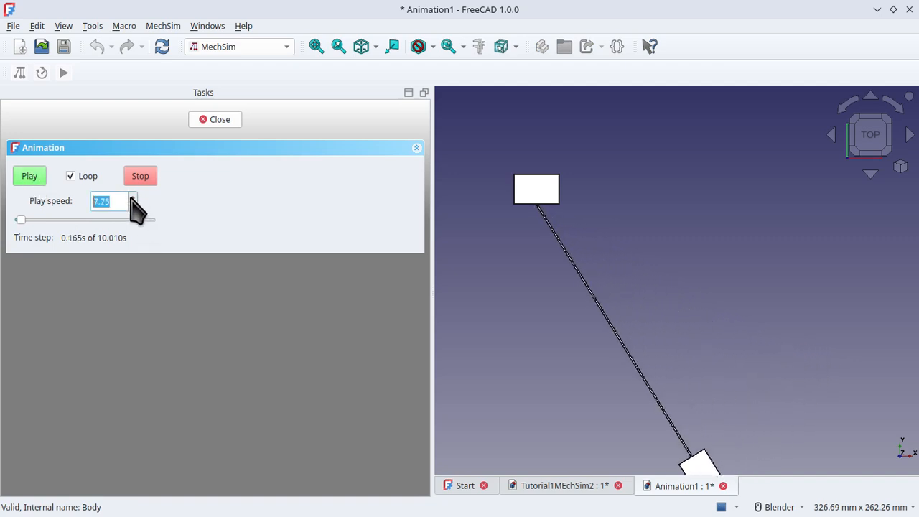
left_click(142, 179)
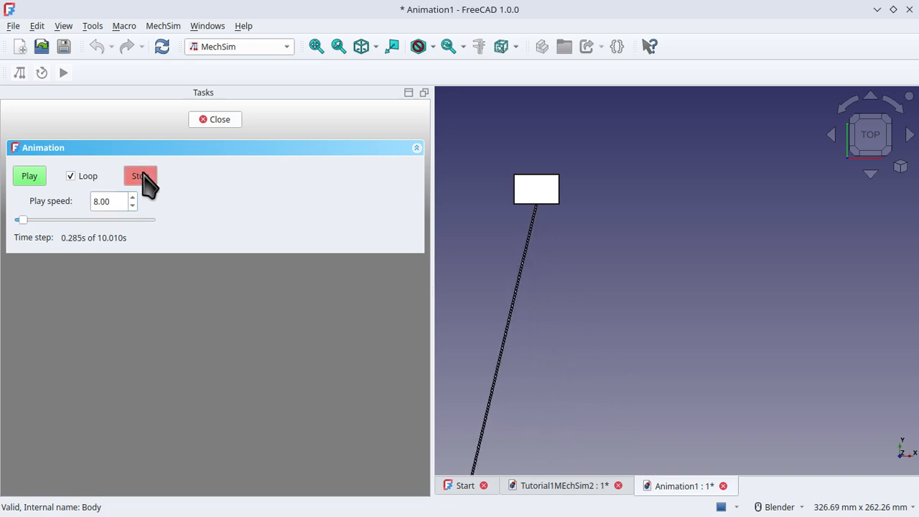
- Close FreeCAD, discarding the changes to both the Animation1 and Tutorial1MEchSim2 documents
left_click(910, 9)
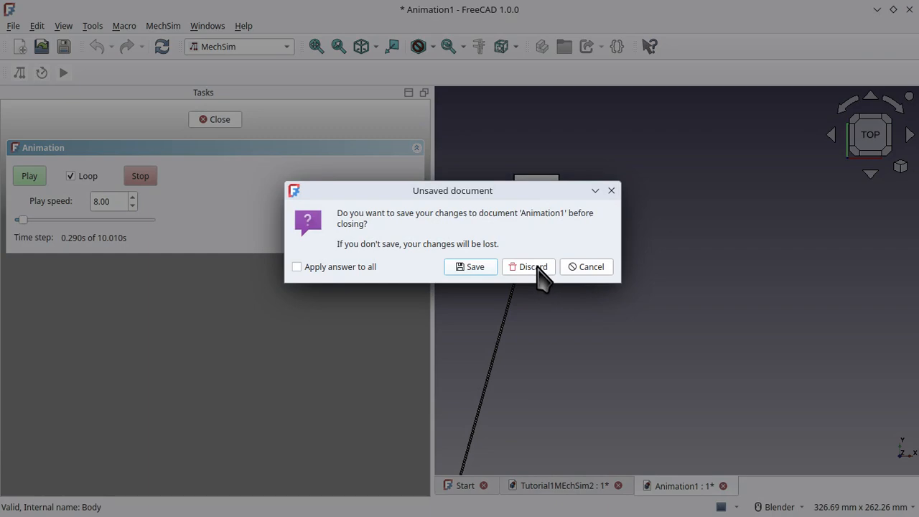
left_click(537, 268)
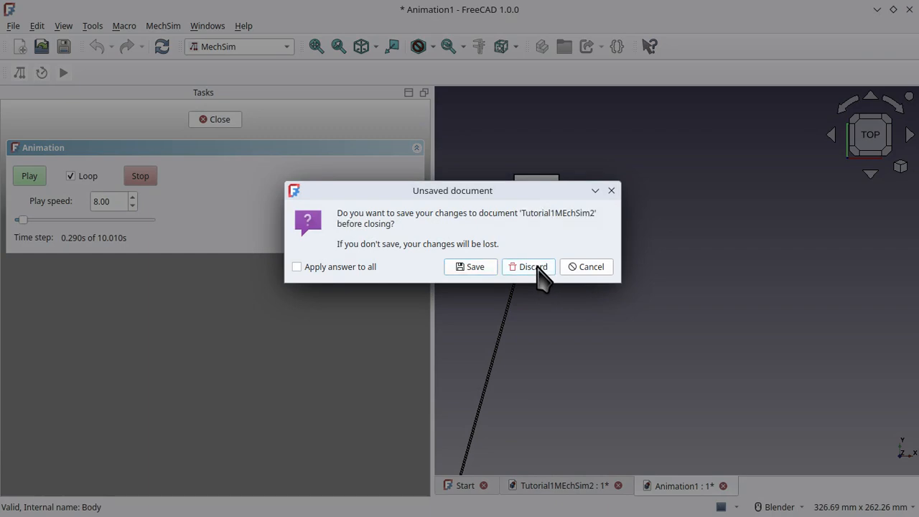
left_click(535, 267)
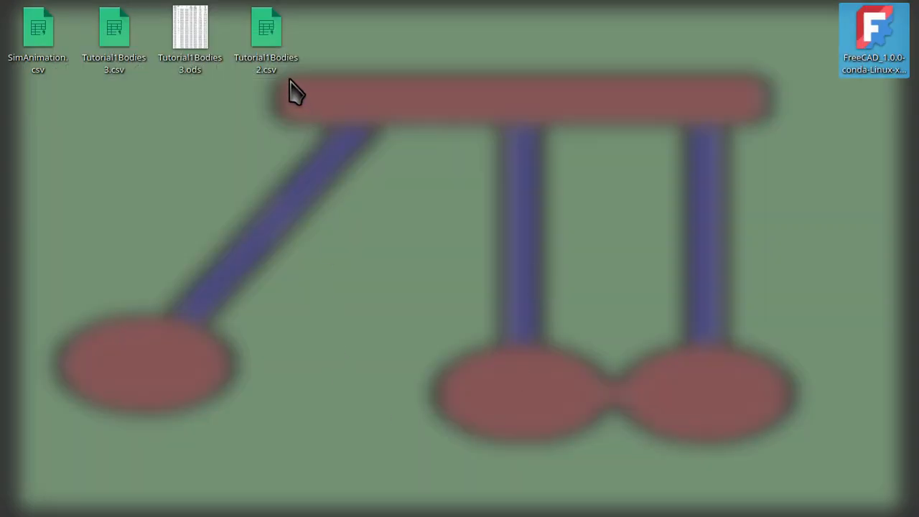
- Open the results file Tutorial1Bodies2.csv from the desktop in LibreOffice Calc, importing it with space separators and merged delimiters
double_click(267, 40)
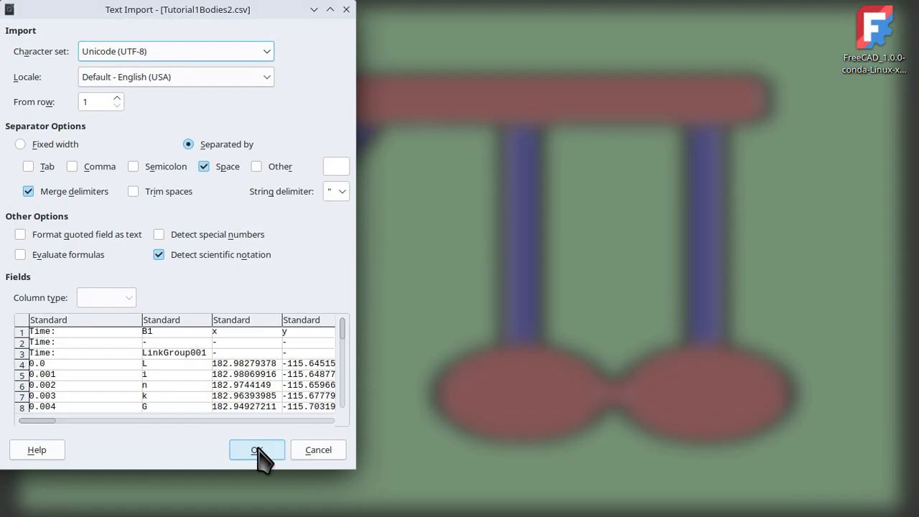
left_click(260, 454)
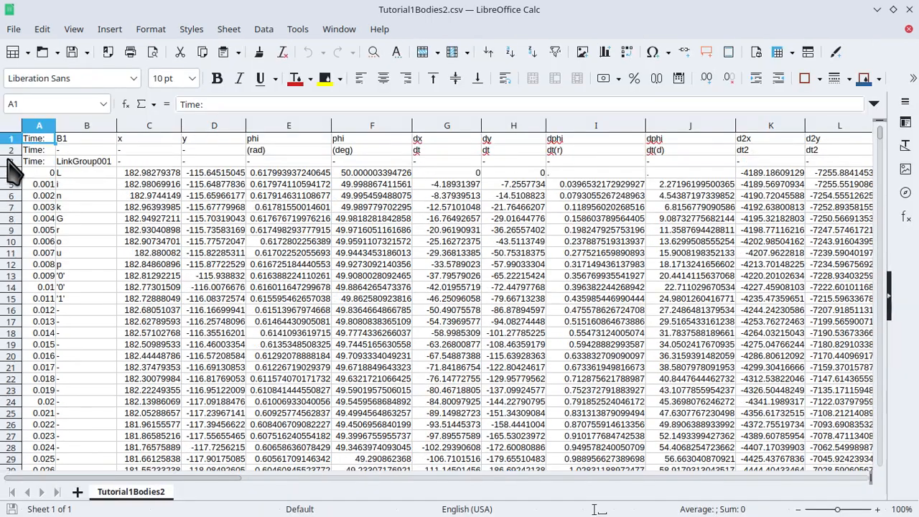
- Delete row 3, the header row holding the LinkGroup001 label, from the results sheet
left_click(9, 161)
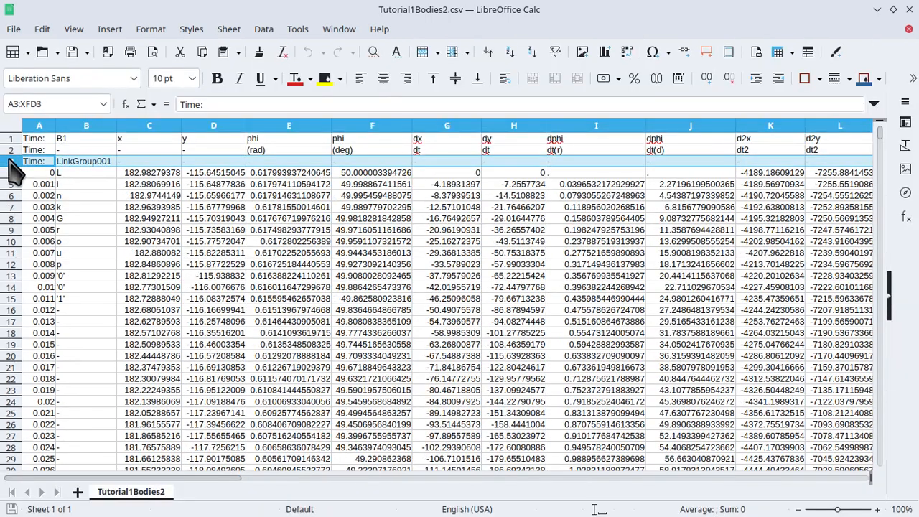
right_click(9, 161)
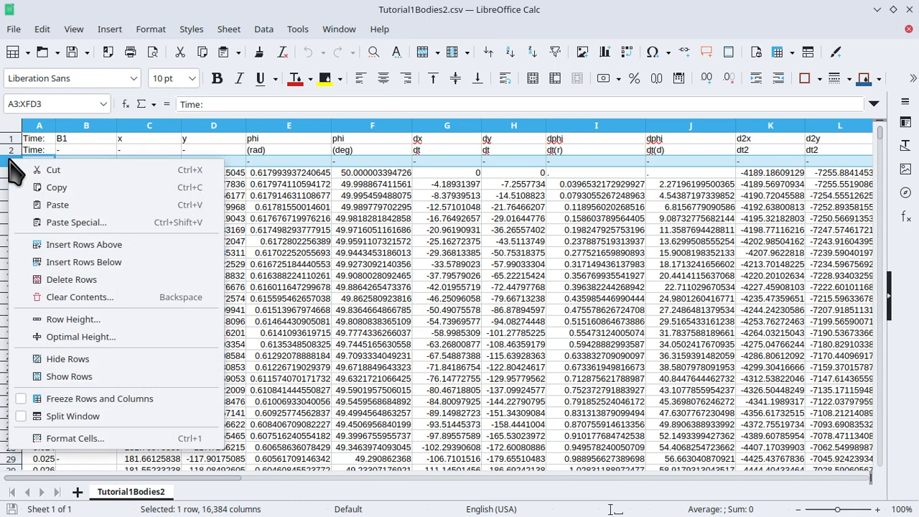
left_click(135, 281)
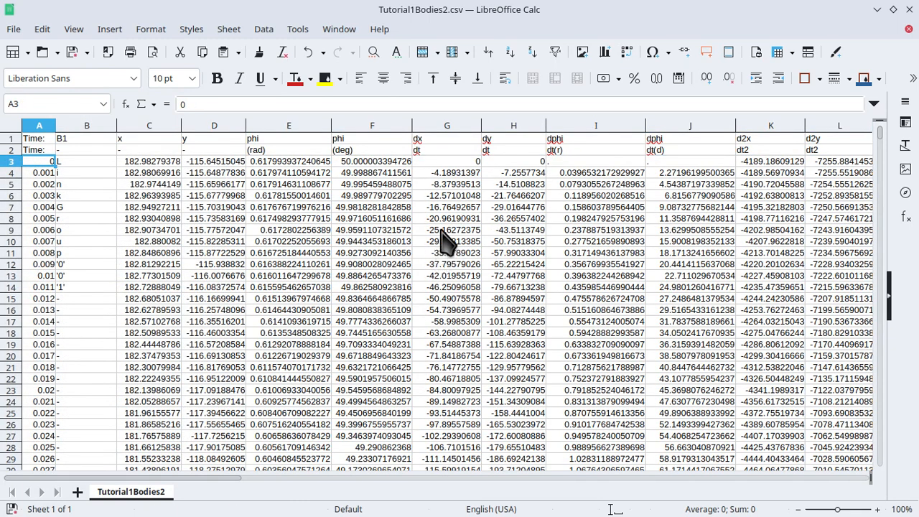
- Format every cell of the sheet with the Number format and fit all column widths to their contents
key("ctrl+a")
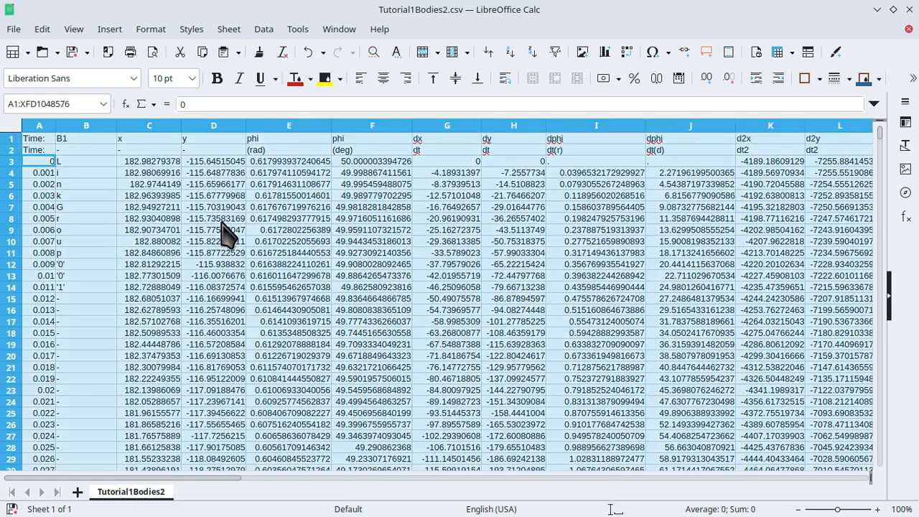
left_click(163, 32)
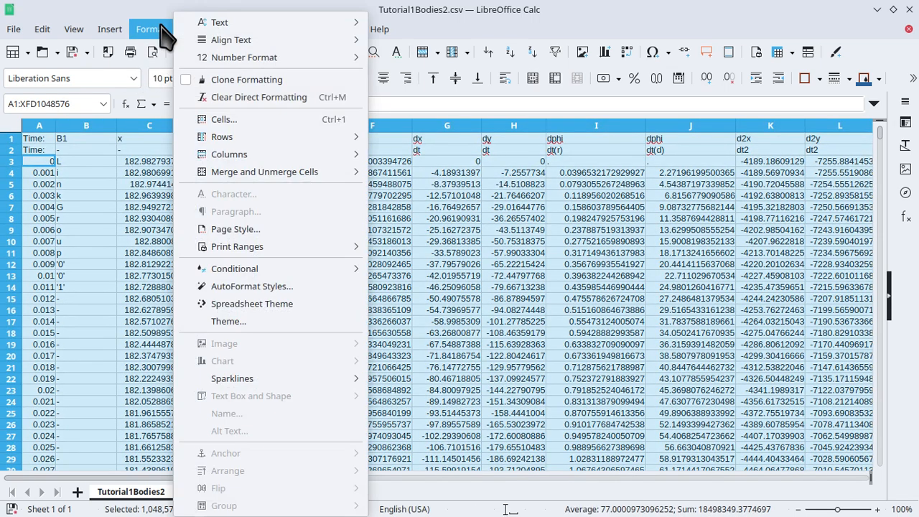
mouse_move(215, 57)
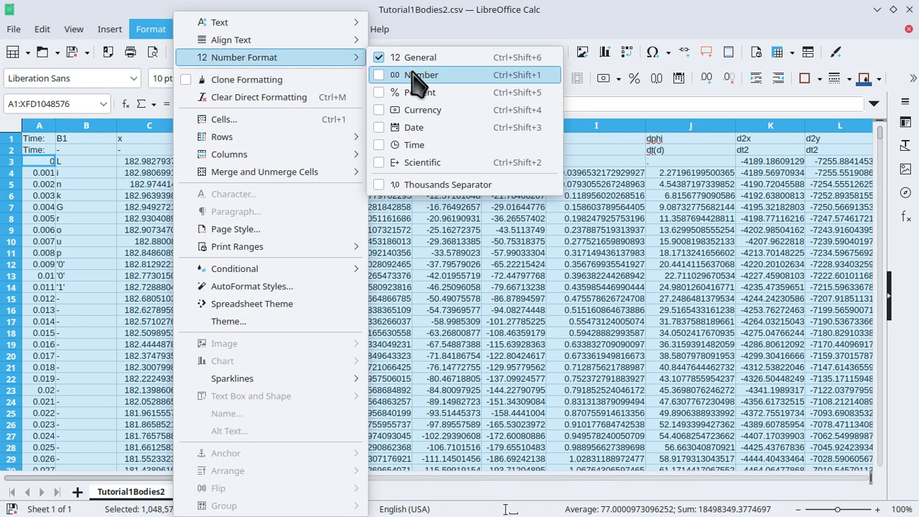
left_click(409, 74)
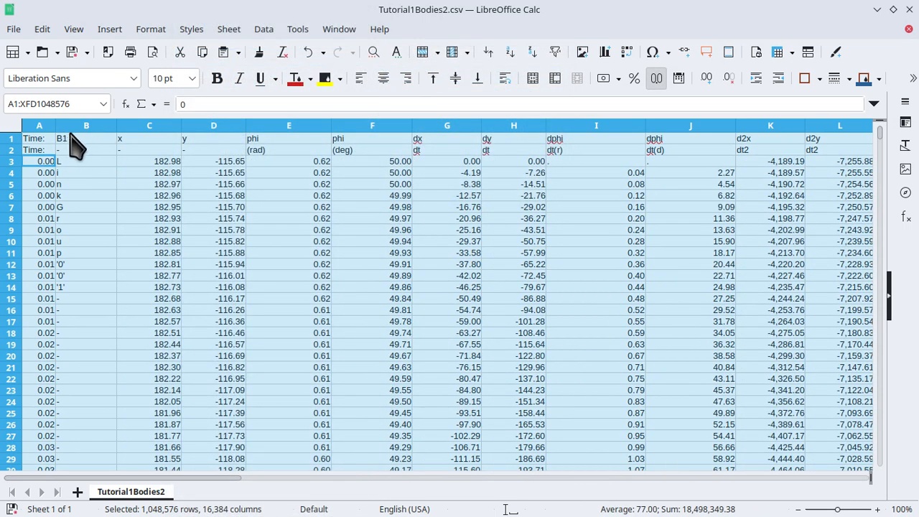
double_click(117, 126)
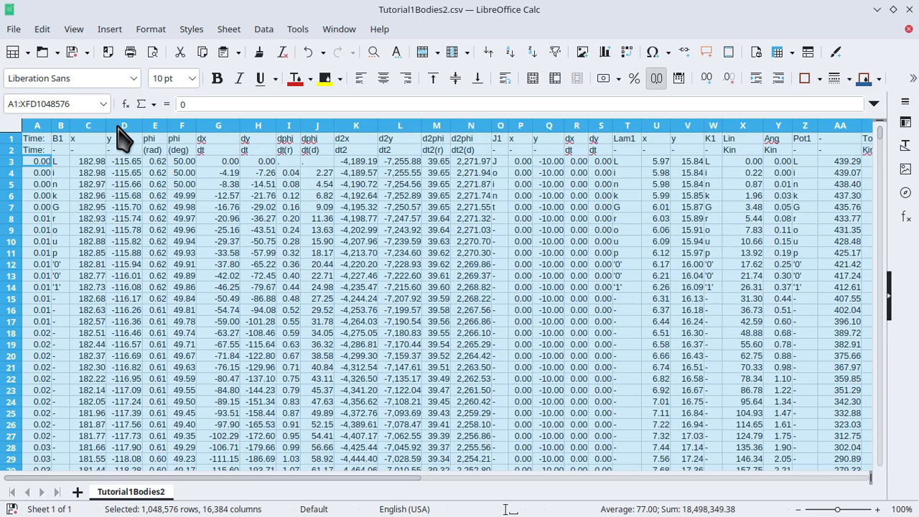
left_click(349, 296)
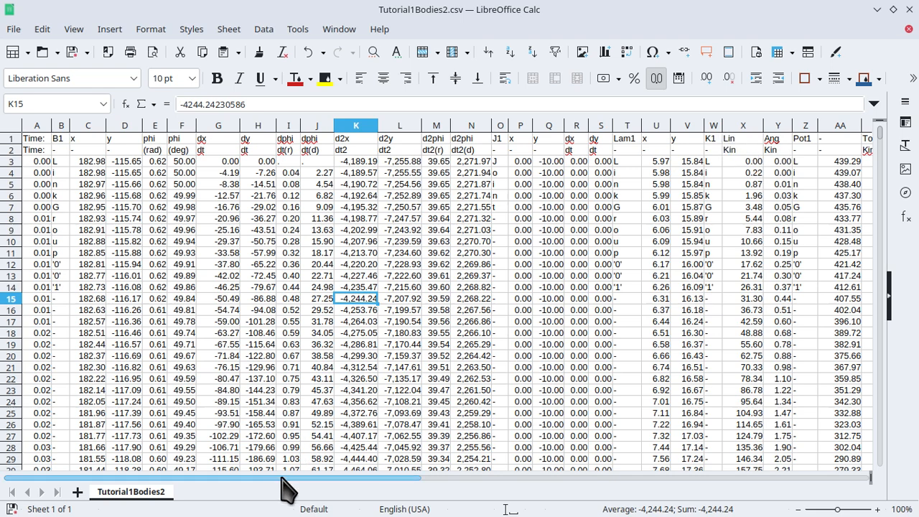
- Review the total energy columns through to the last data rows, and make header rows 1 and 2 bold
left_click_drag(304, 478, 410, 479)
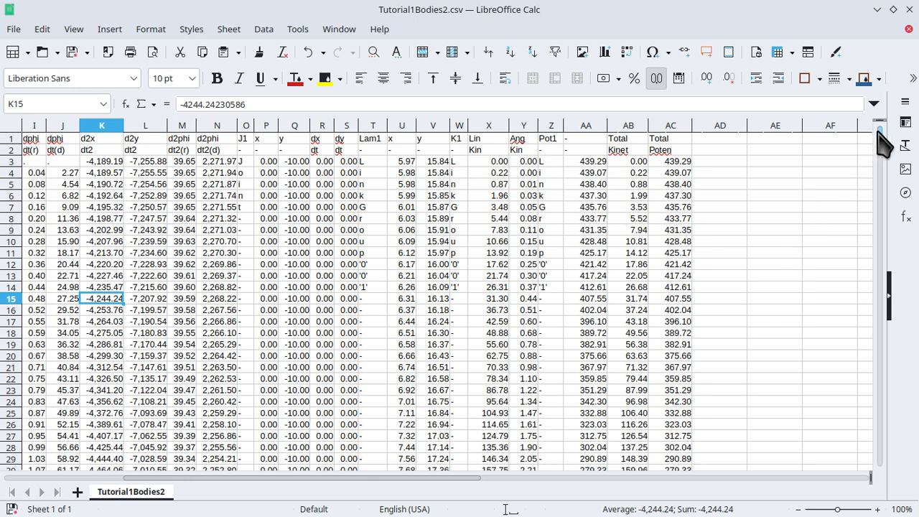
left_click_drag(882, 142, 888, 504)
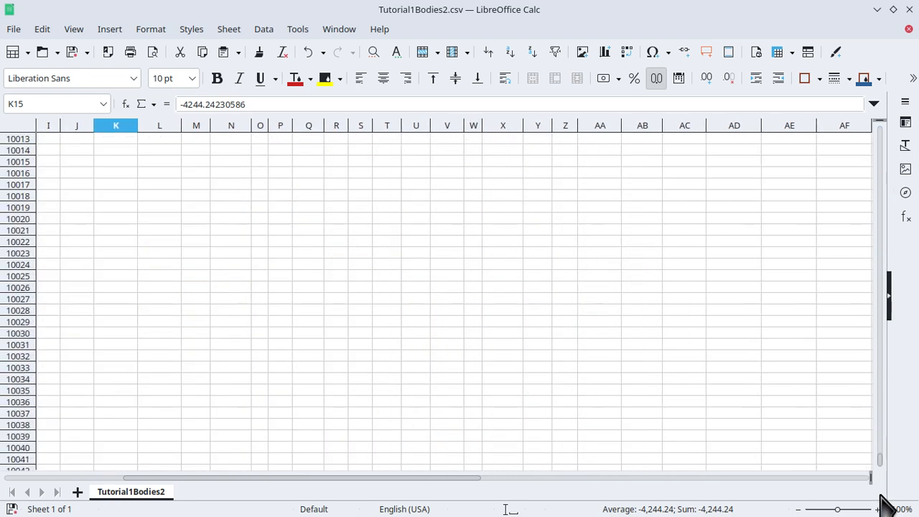
scroll(336, 359, "up", 7)
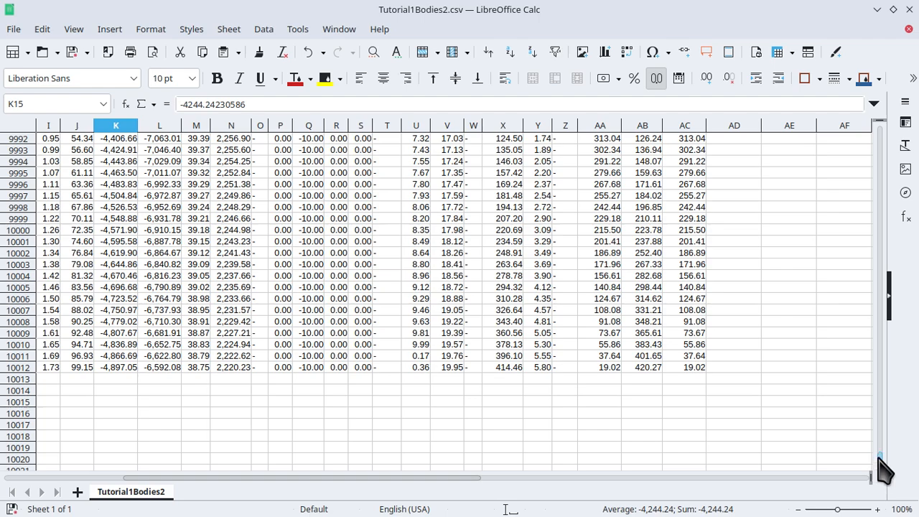
left_click_drag(879, 458, 882, 113)
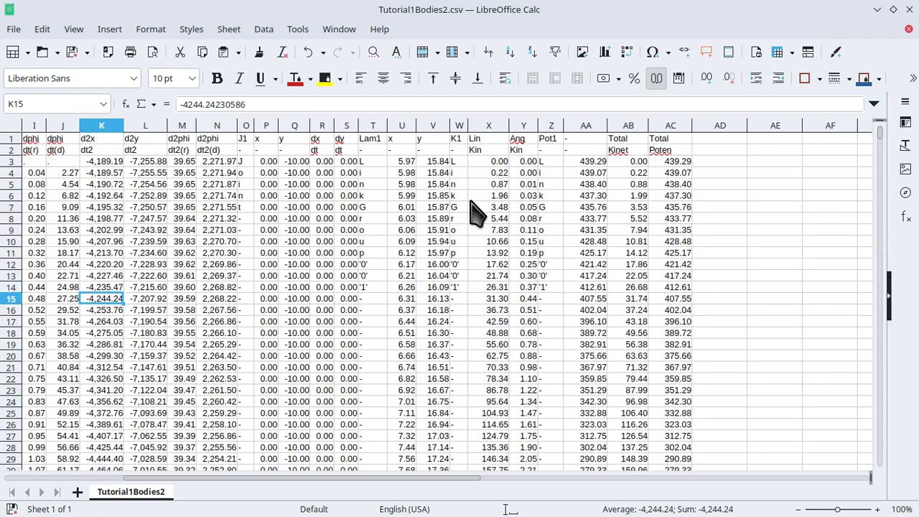
left_click_drag(11, 138, 13, 152)
left_click(217, 78)
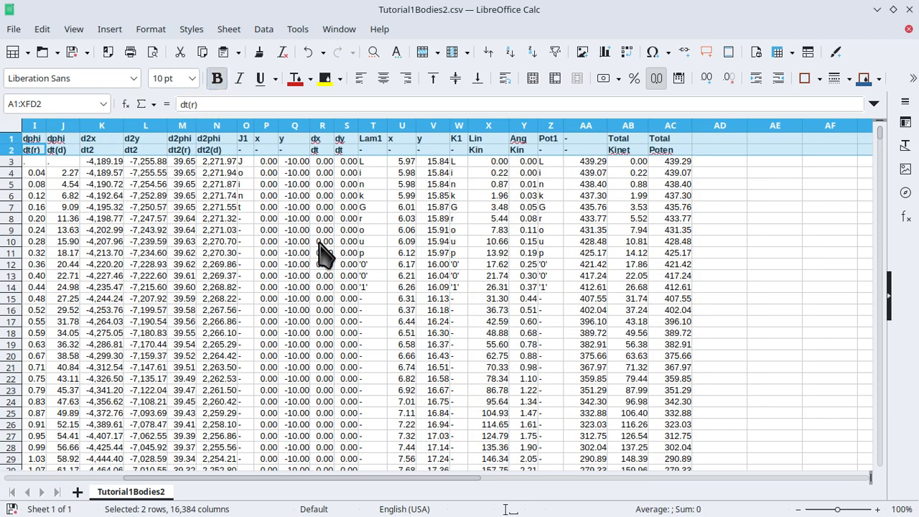
- Save the spreadsheet to the desktop in ODF format as Tutorial1Bodies2.ods
key("ctrl+s")
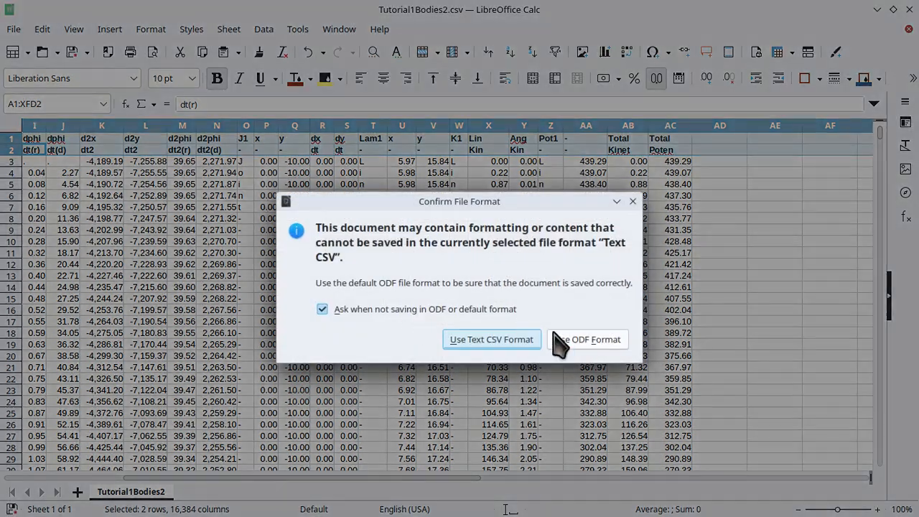
left_click(587, 342)
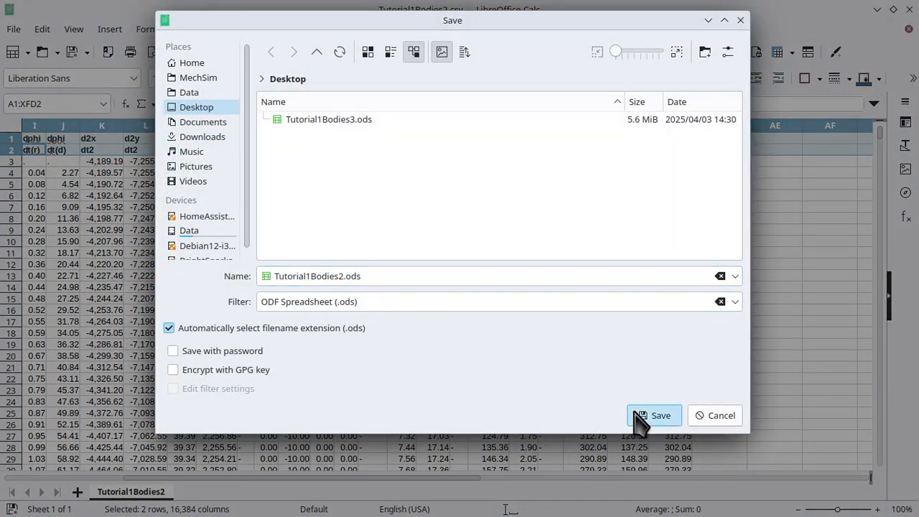
left_click(655, 416)
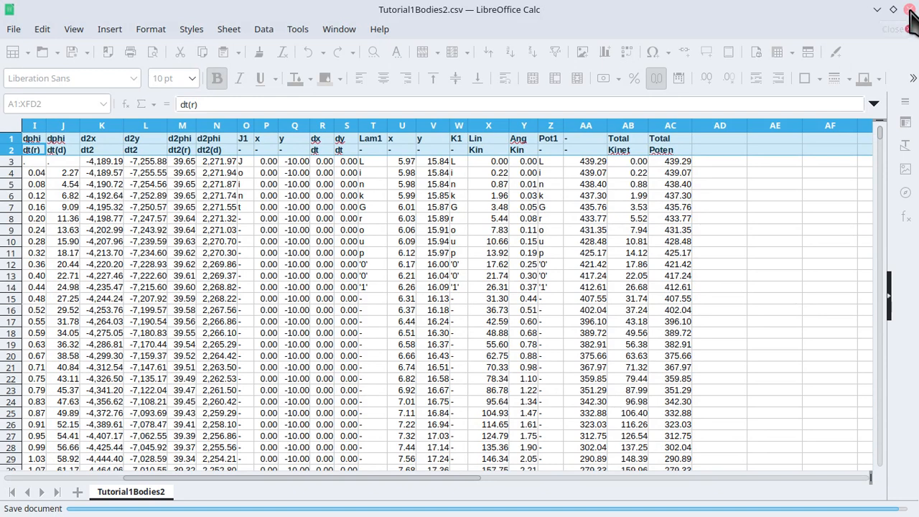